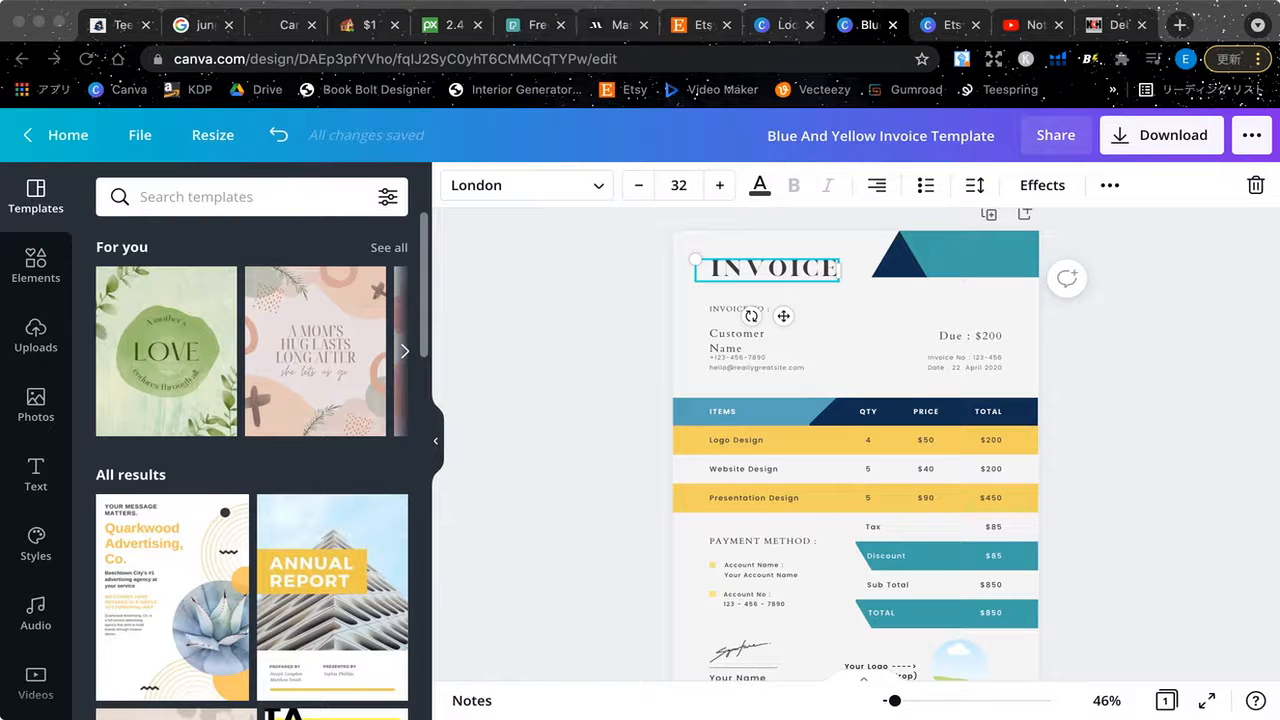
Look over the invoice template from the title down to the payment, signature and logo areas
scroll(856, 445, down, 1)
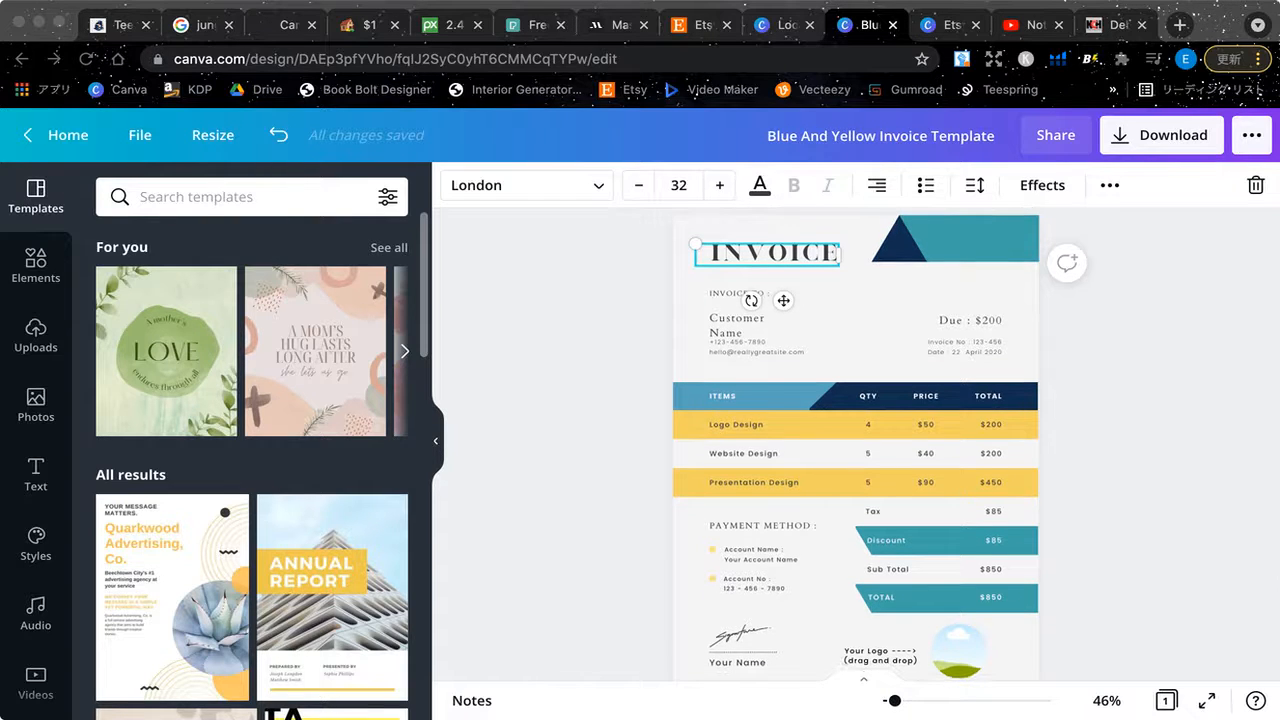
scroll(856, 445, up, 1)
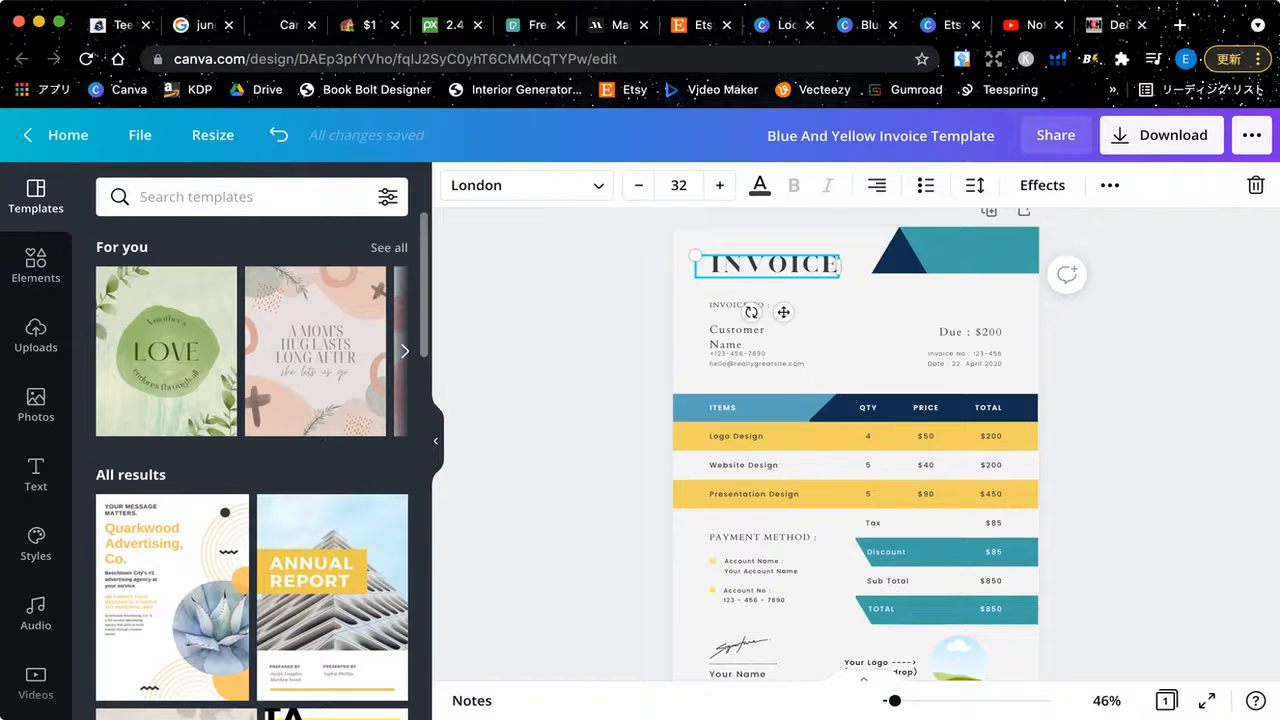
click(862, 311)
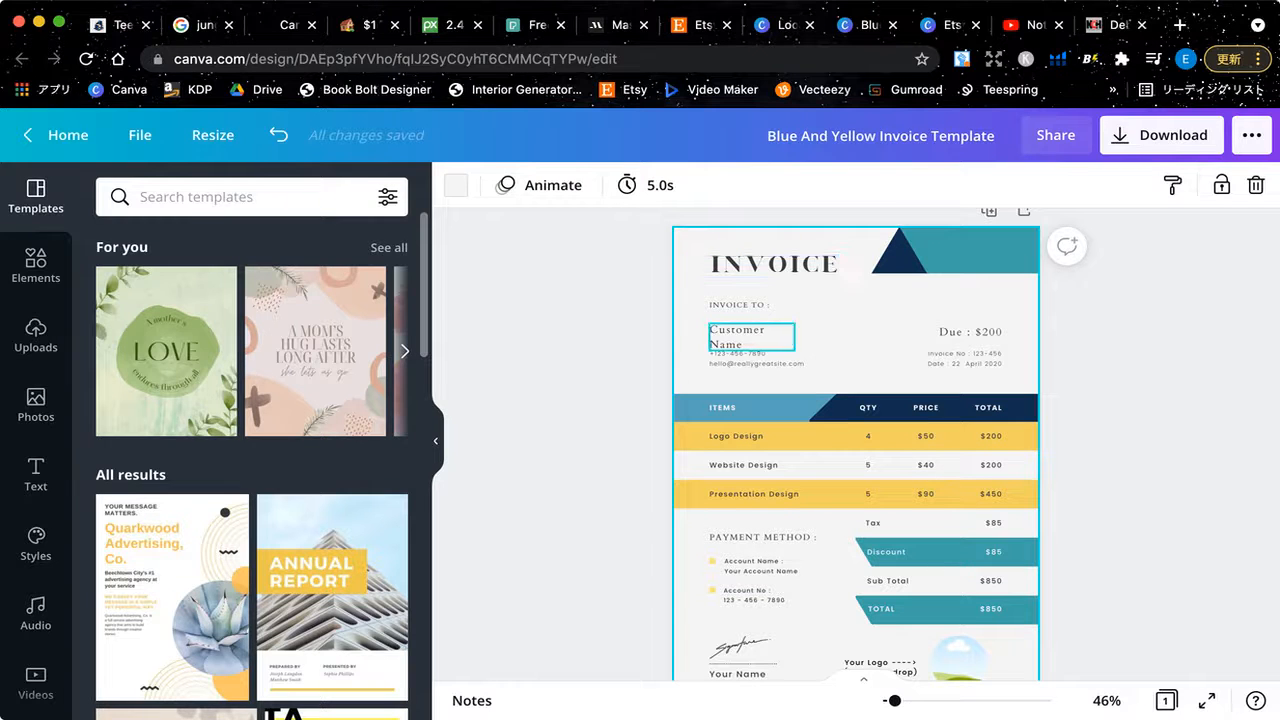
scroll(740, 494, down, 1)
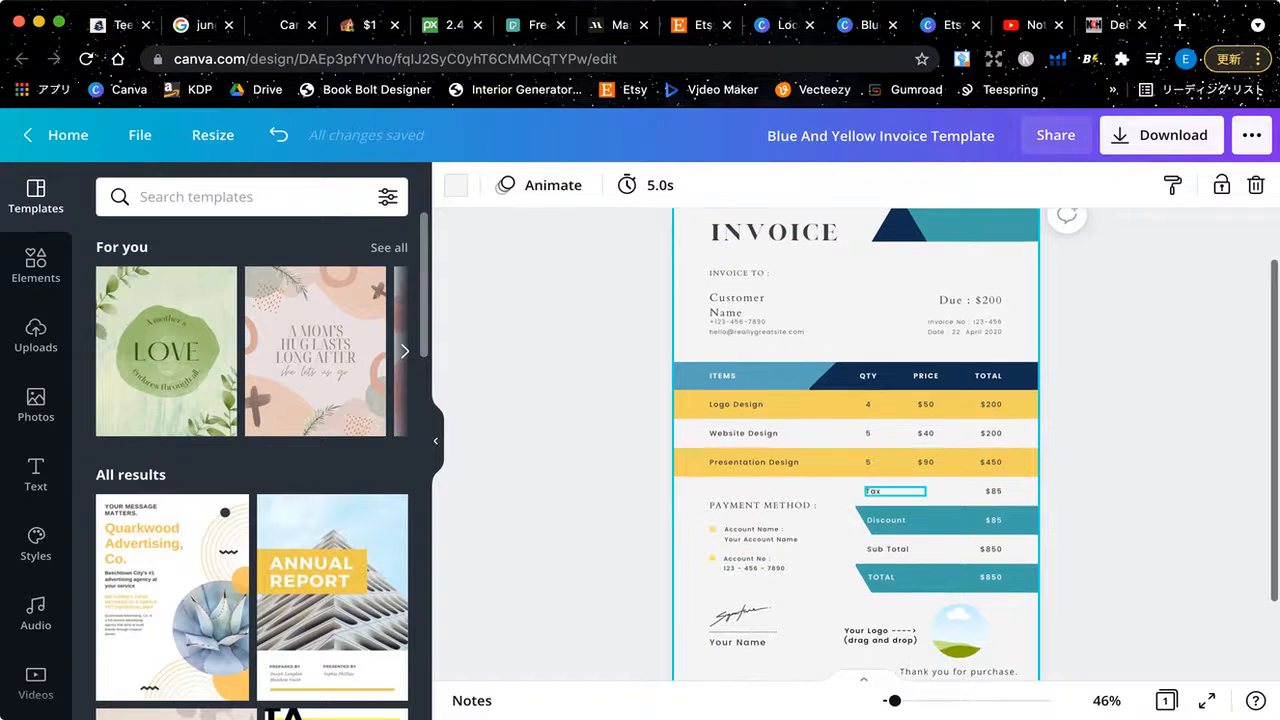
scroll(750, 462, down, 1)
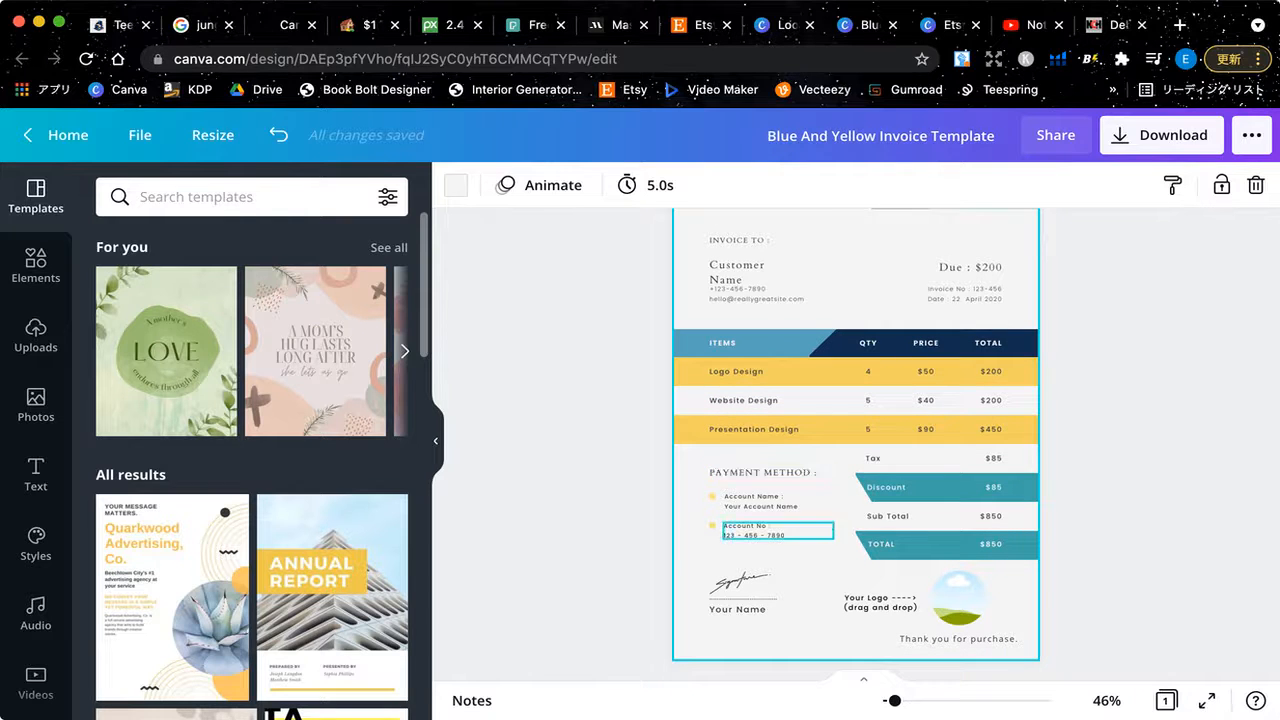
Try the Duke Charming Regular font on the INVOICE title and switch it back to London
click(765, 501)
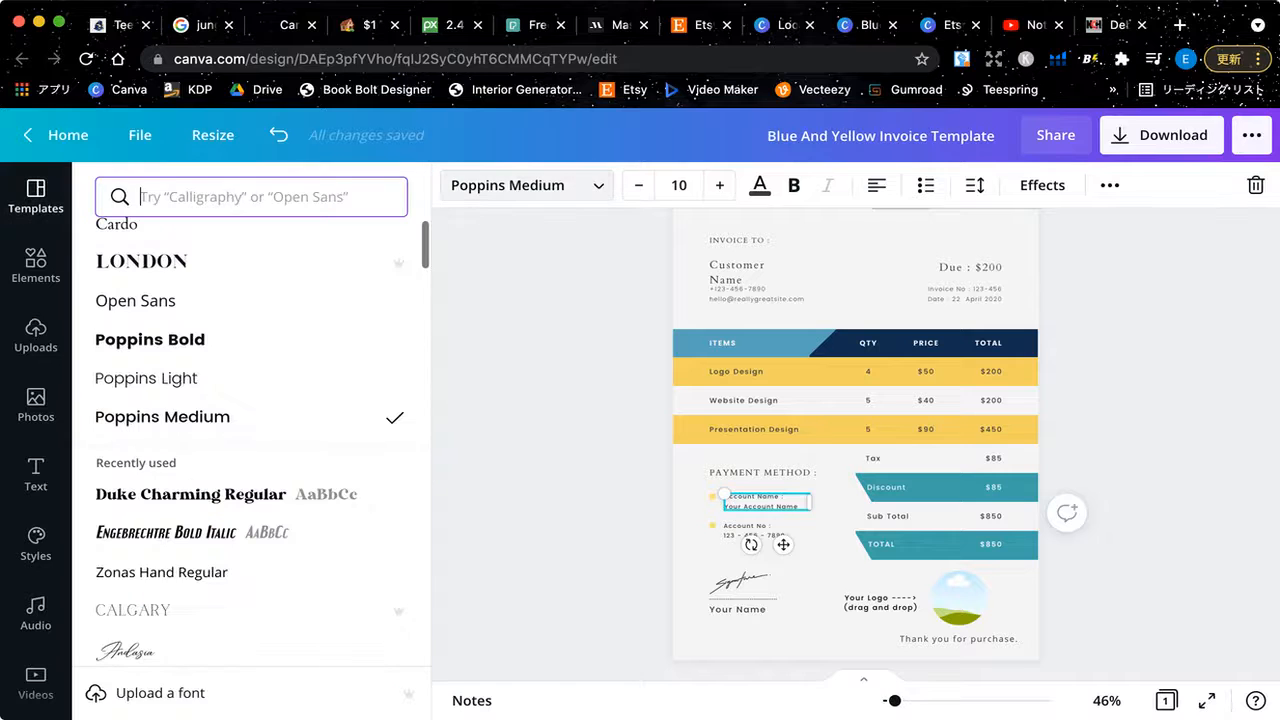
click(520, 185)
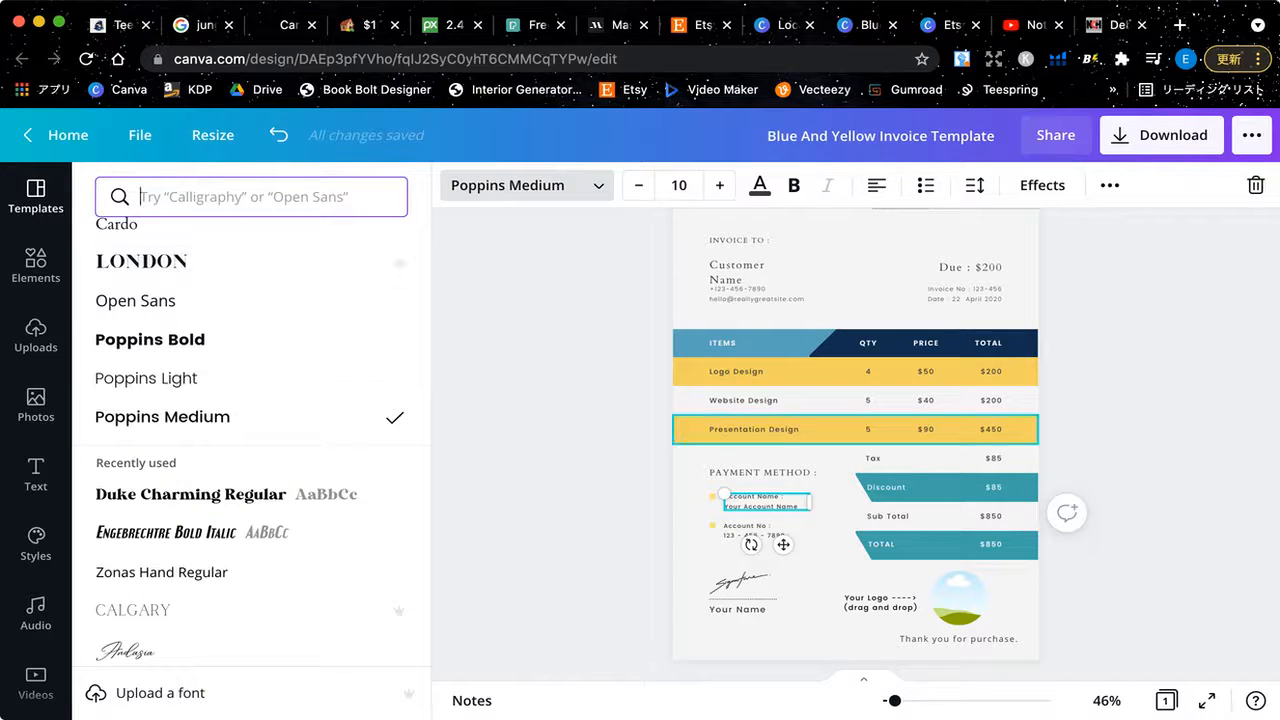
scroll(750, 398, up, 2)
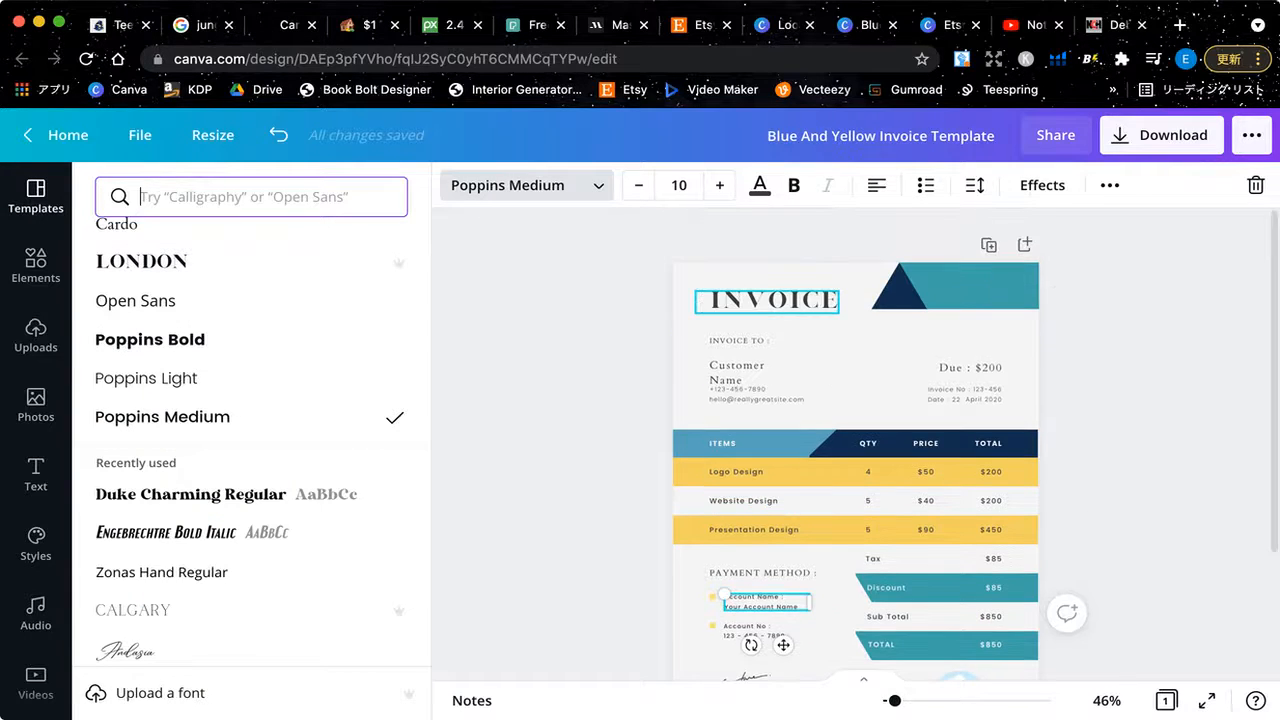
click(768, 301)
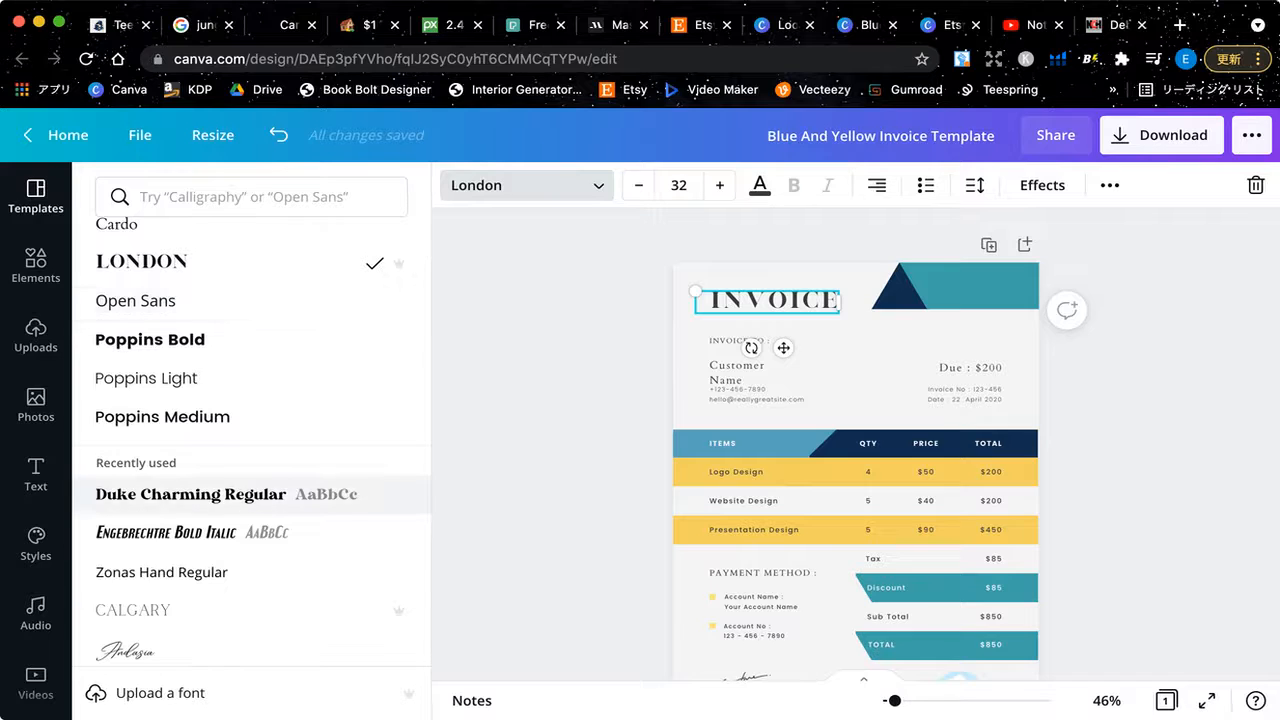
click(190, 494)
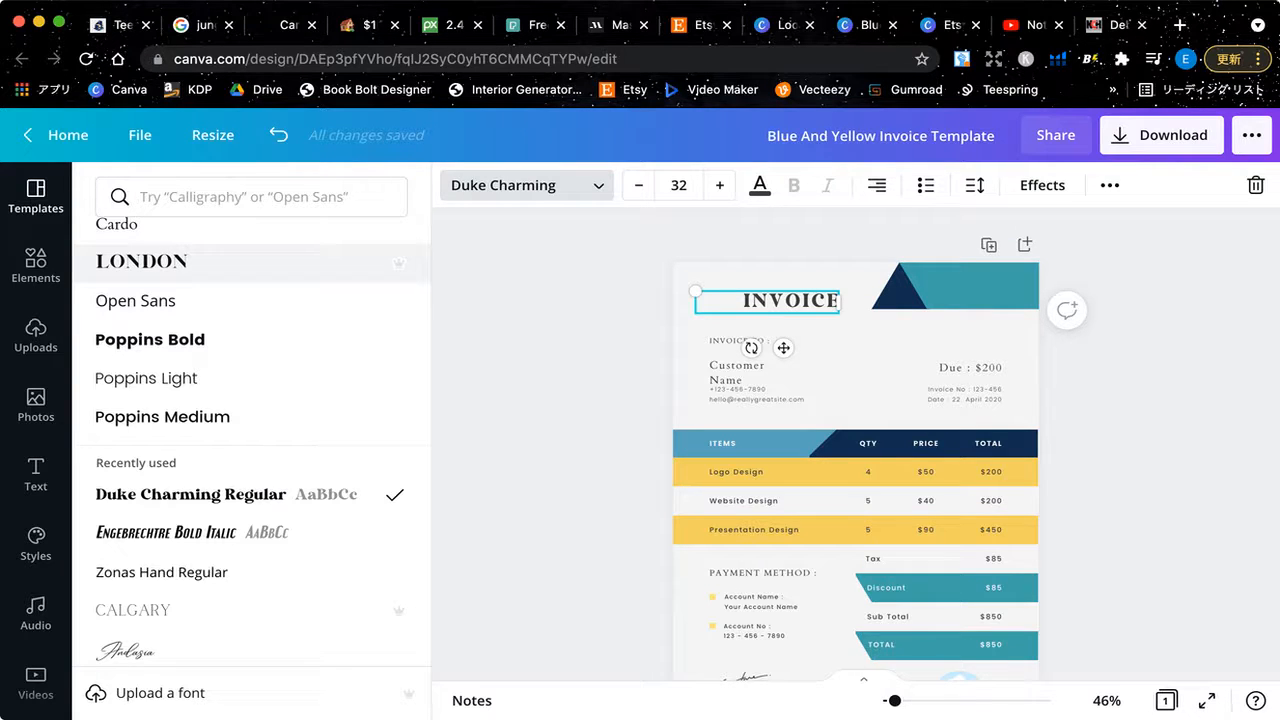
click(200, 262)
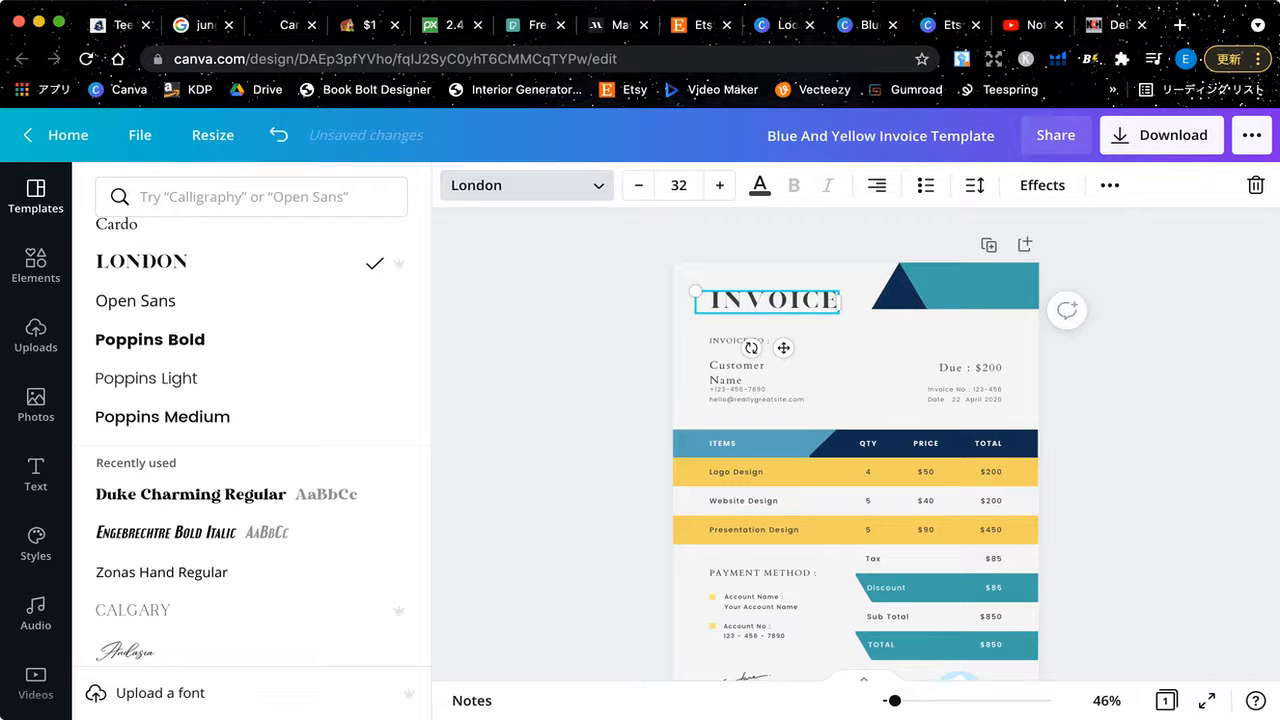
Browse the uploaded fonts available for the INVOICE title and return to the template gallery
scroll(250, 420, down, 10)
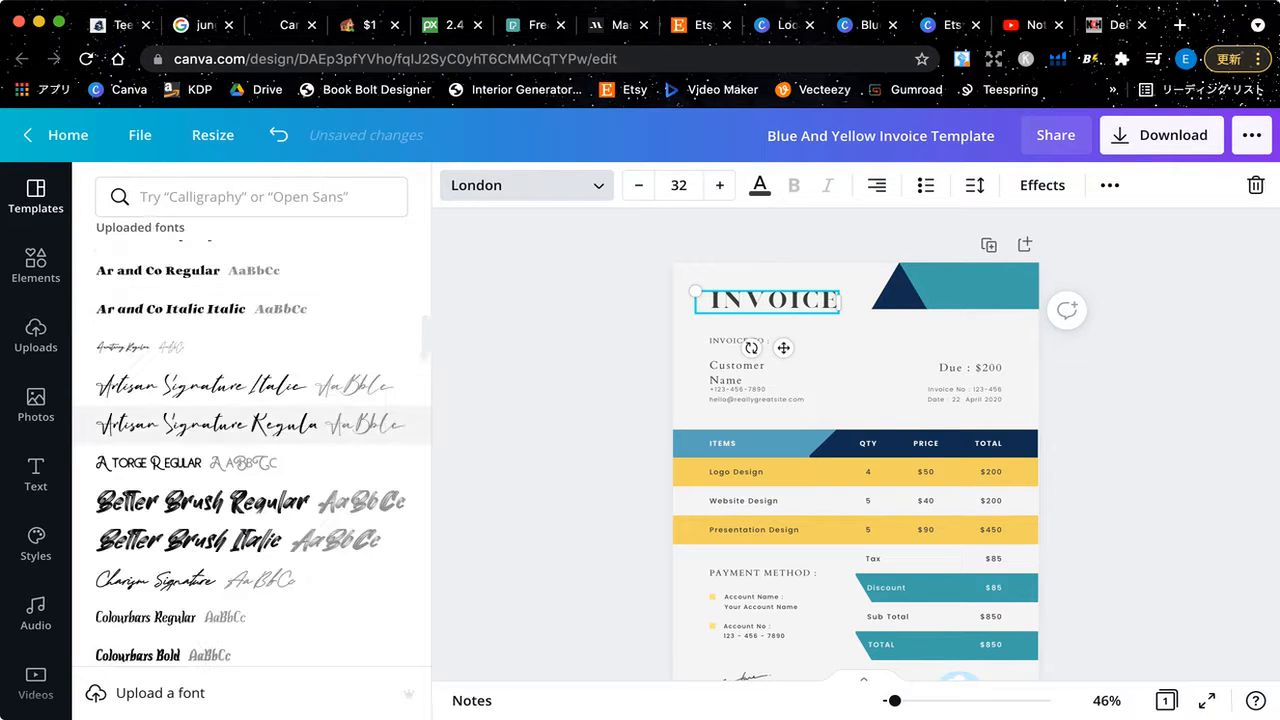
scroll(250, 425, down, 3)
scroll(250, 425, down, 2)
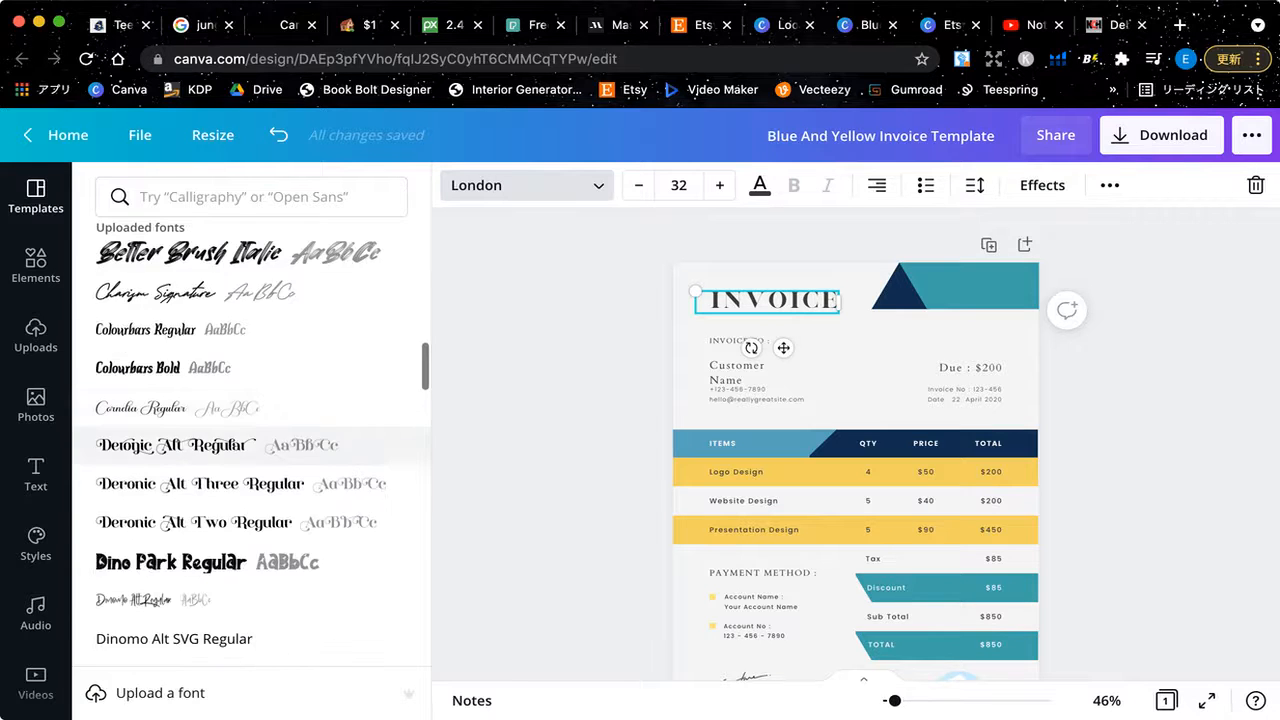
scroll(250, 450, down, 2)
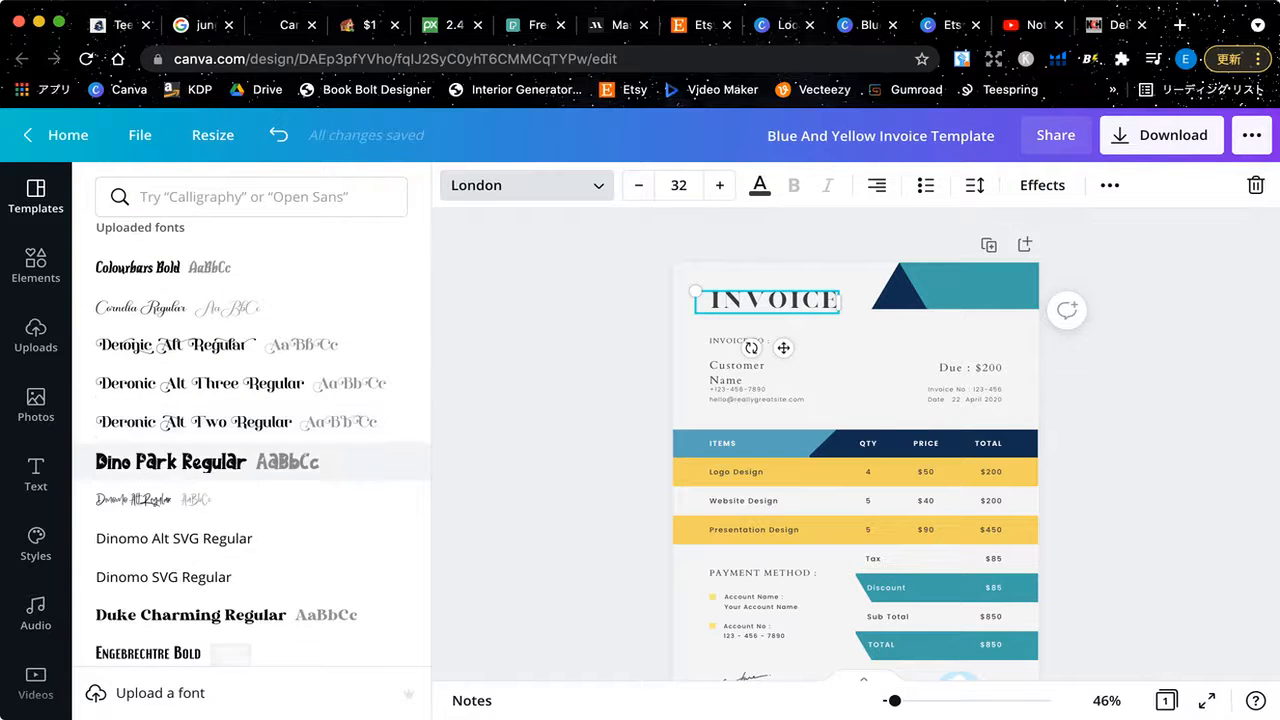
scroll(250, 470, down, 3)
scroll(250, 500, down, 3)
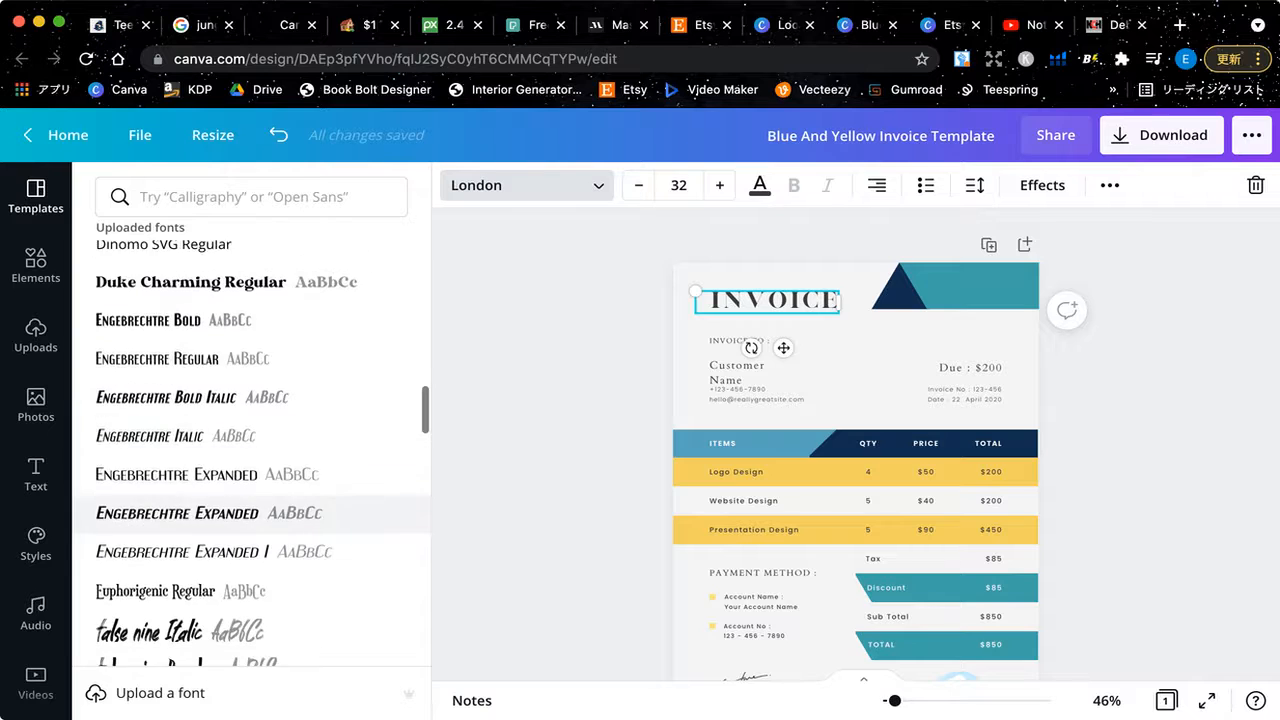
scroll(250, 512, down, 10)
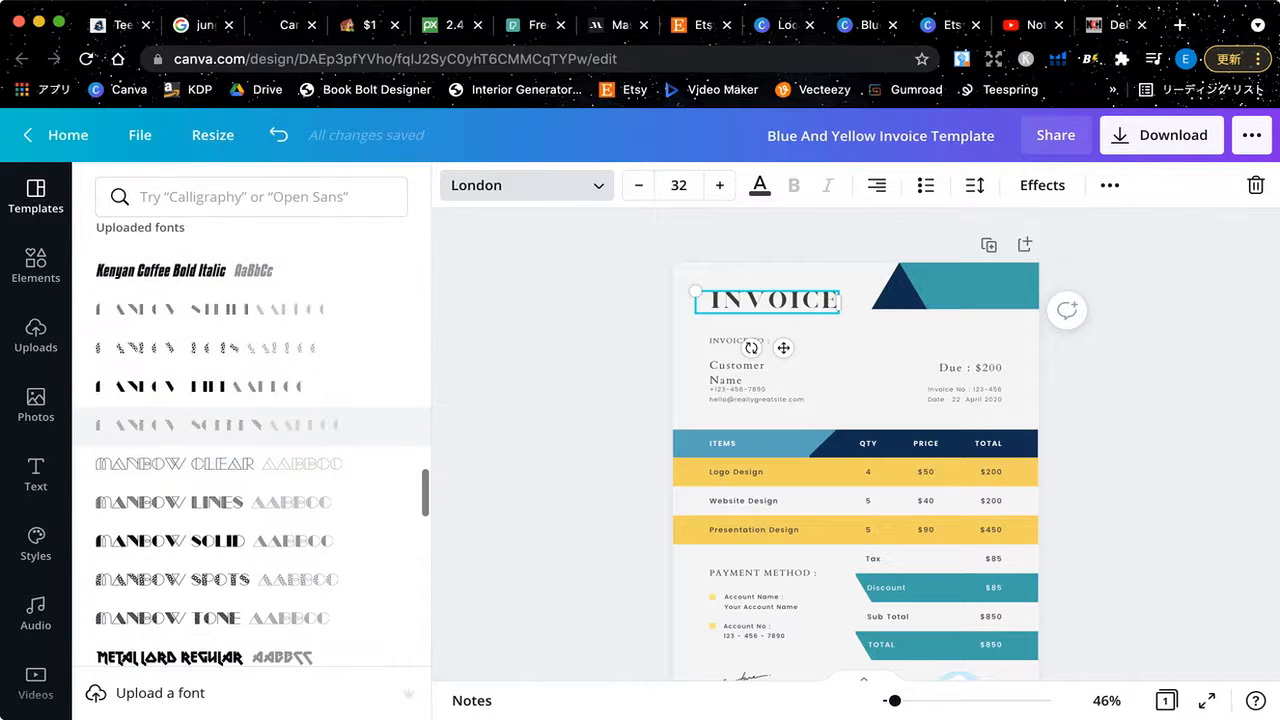
scroll(250, 470, down, 10)
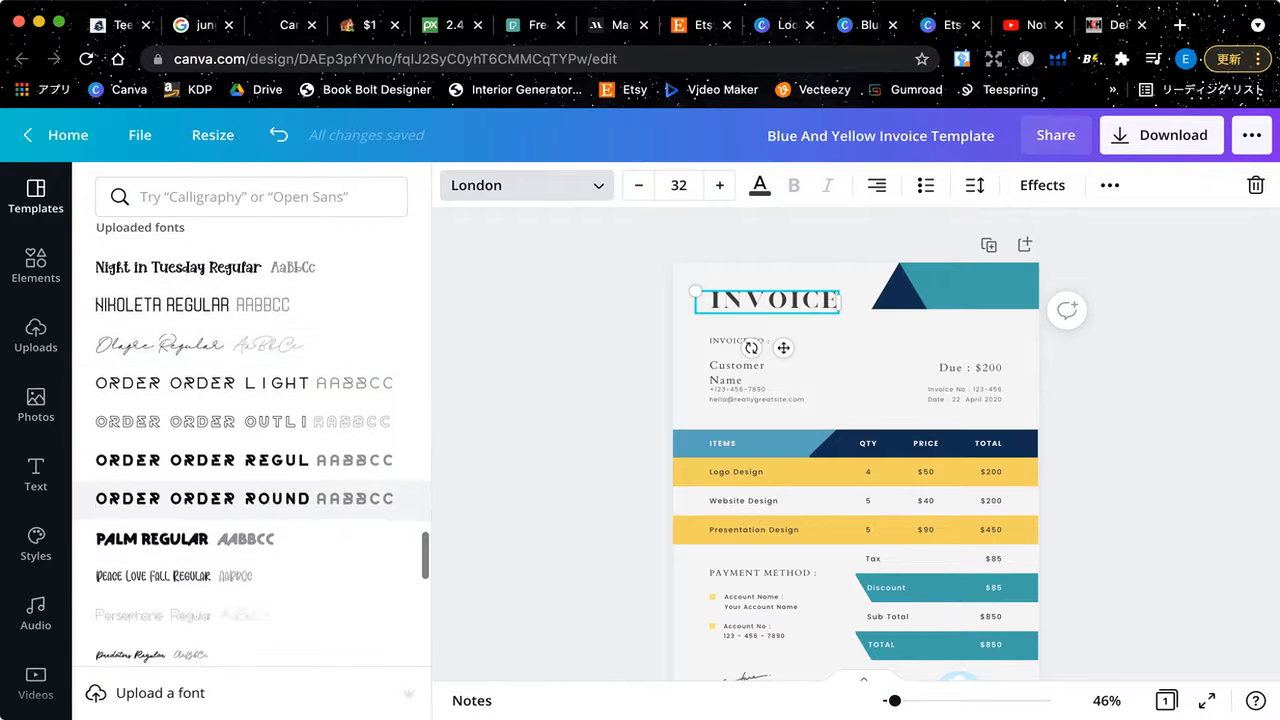
scroll(250, 470, down, 8)
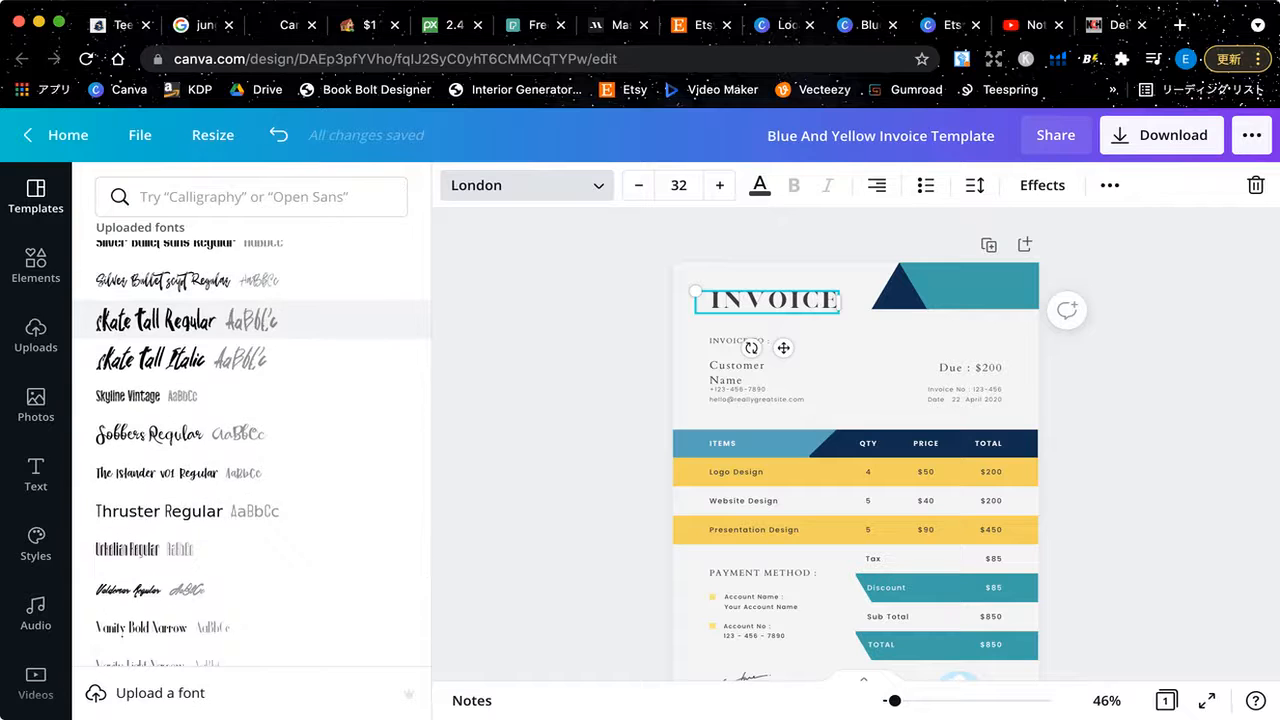
scroll(250, 330, down, 1)
scroll(250, 569, down, 3)
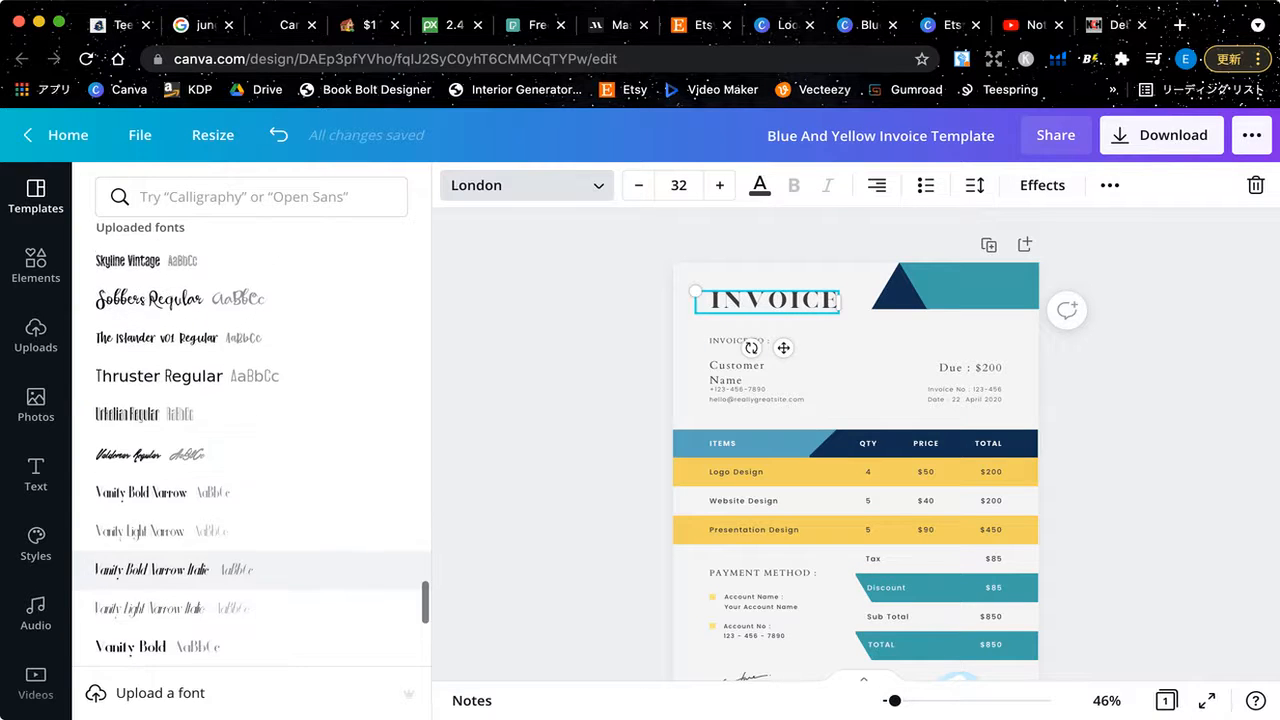
scroll(250, 569, down, 5)
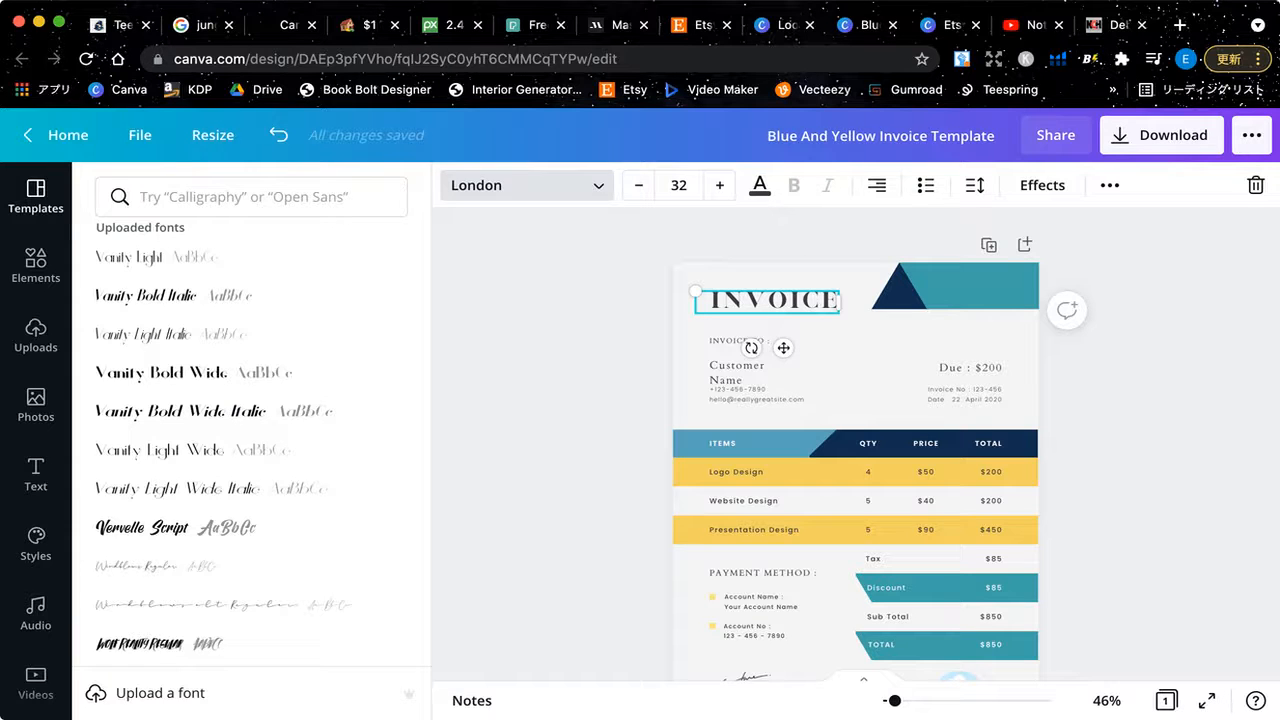
click(36, 197)
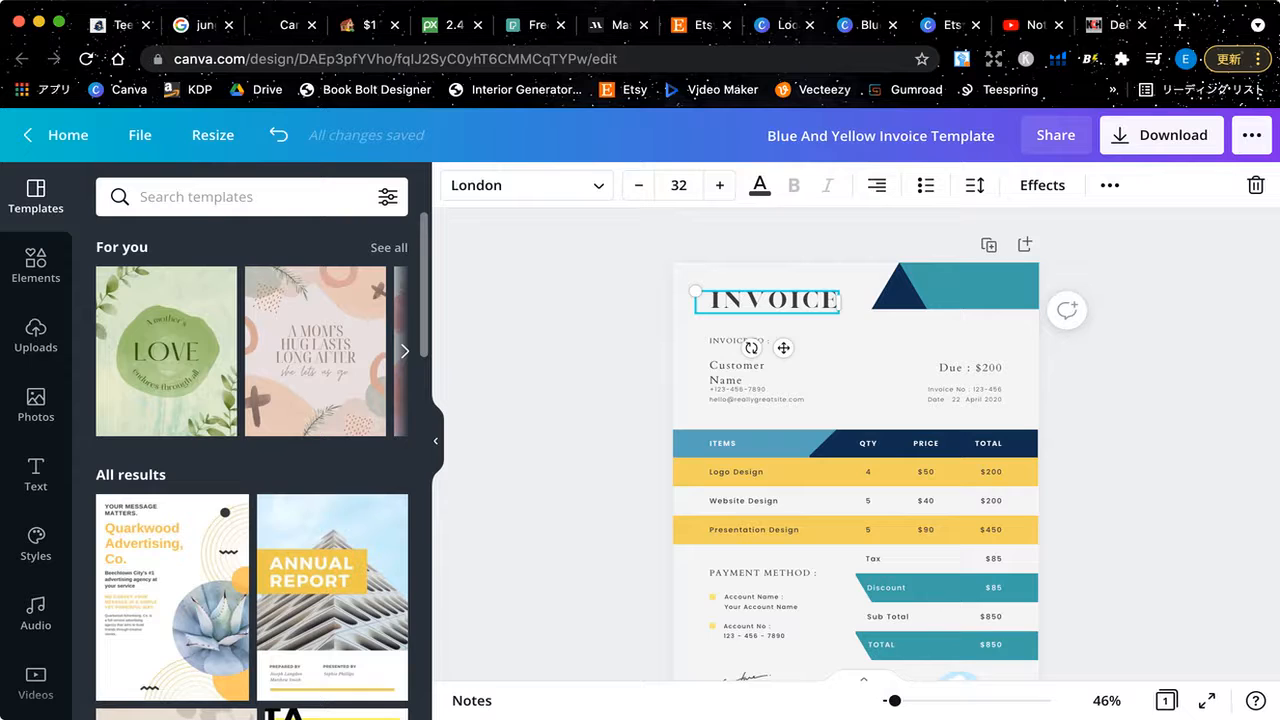
Undo the last font change on the INVOICE title, redo it, and deselect the title
click(278, 136)
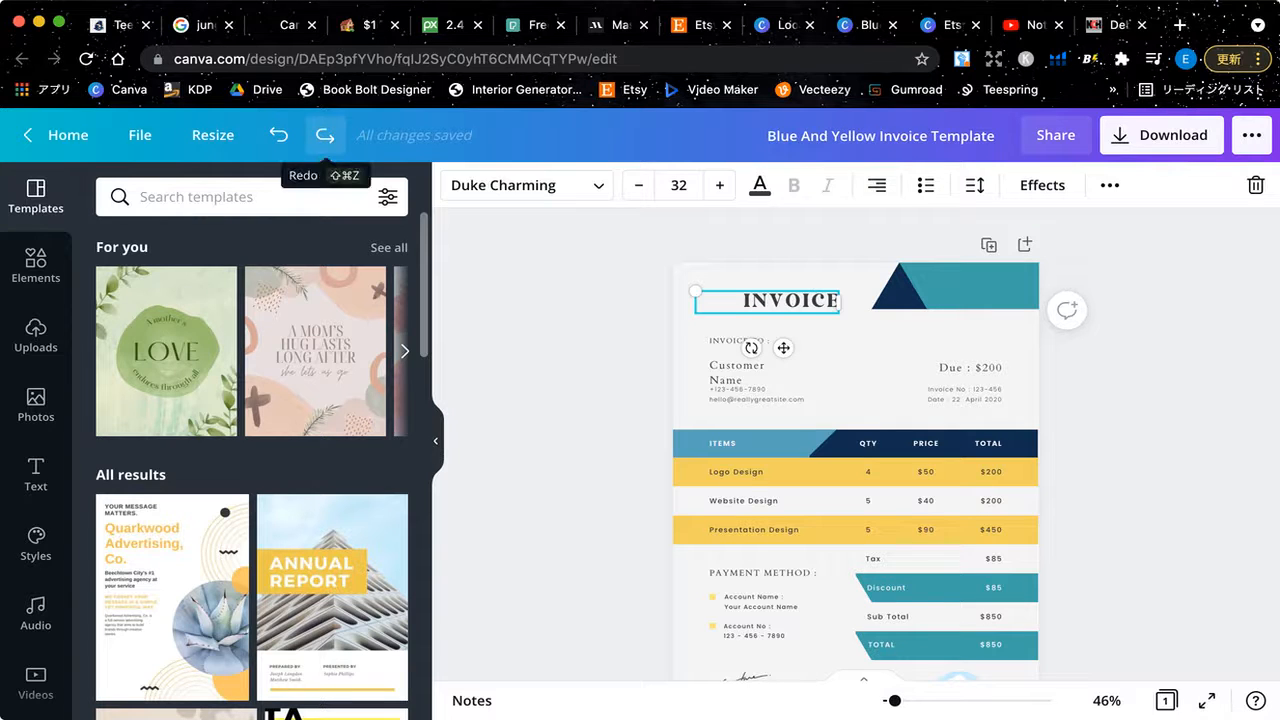
click(325, 135)
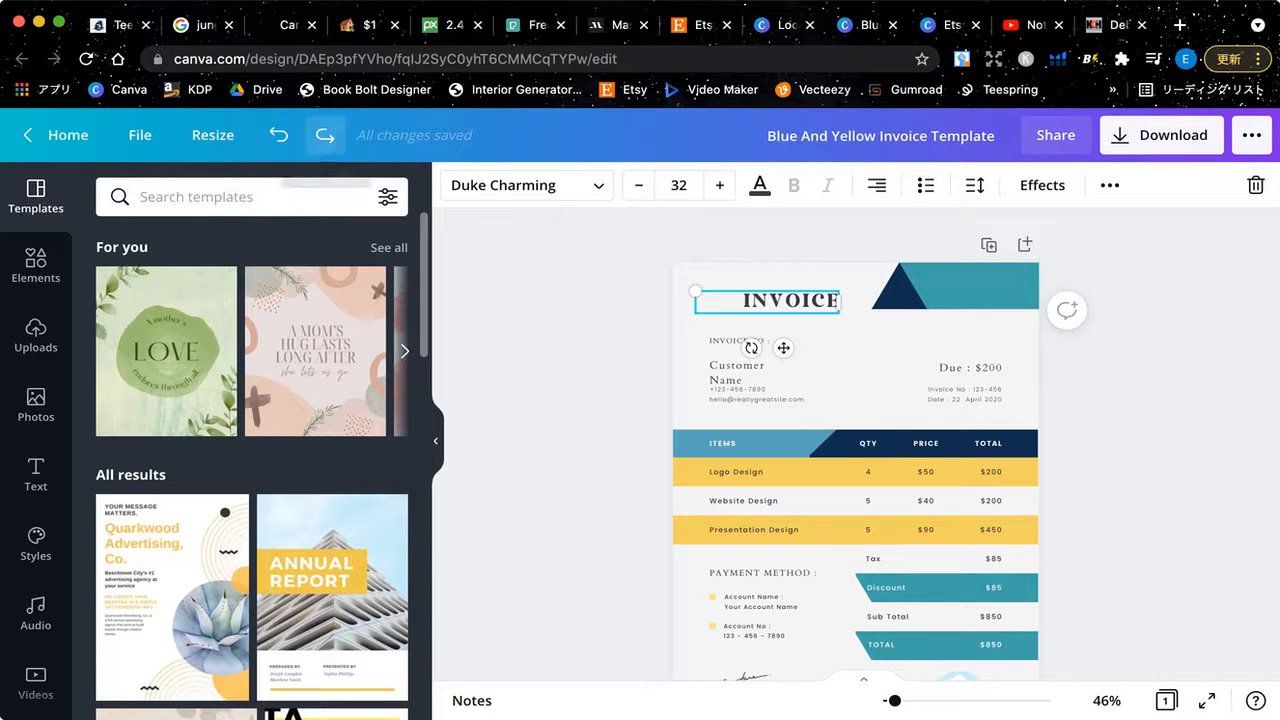
click(590, 320)
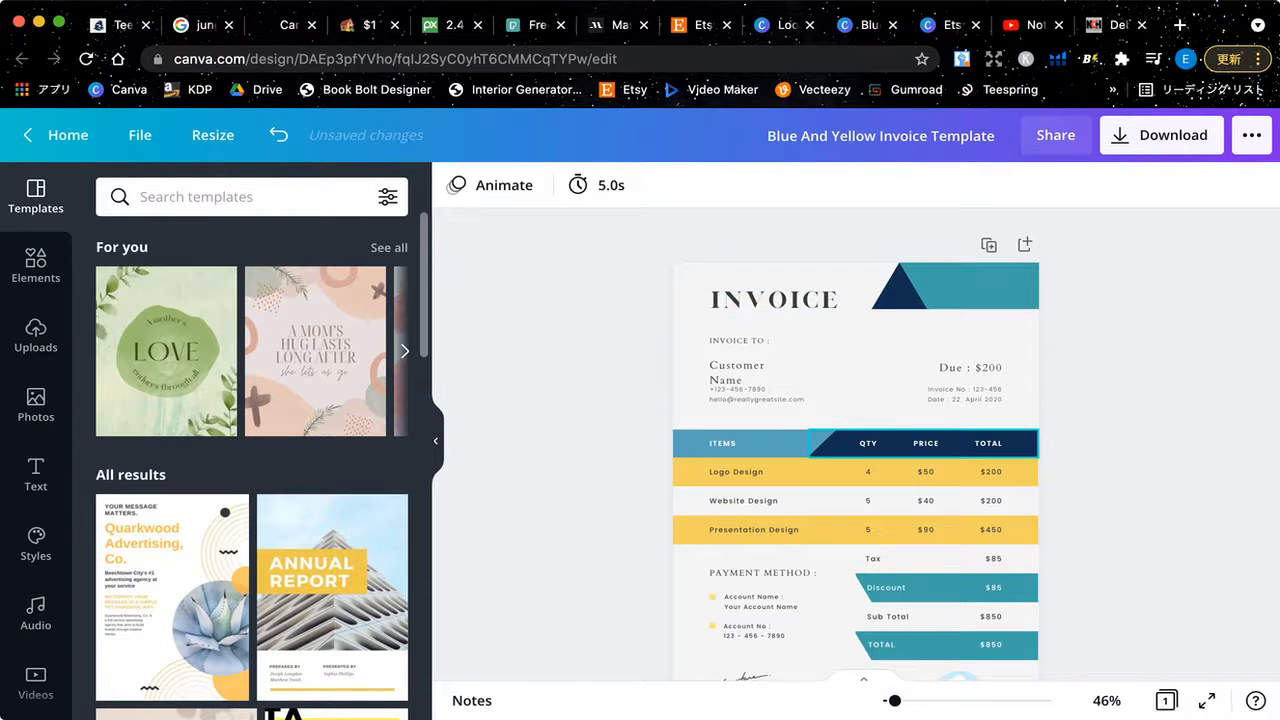
Try the Vaporwave Girly palette's sky blue on the Logo Design row's background and restore the document's yellow
scroll(943, 368, down, 1)
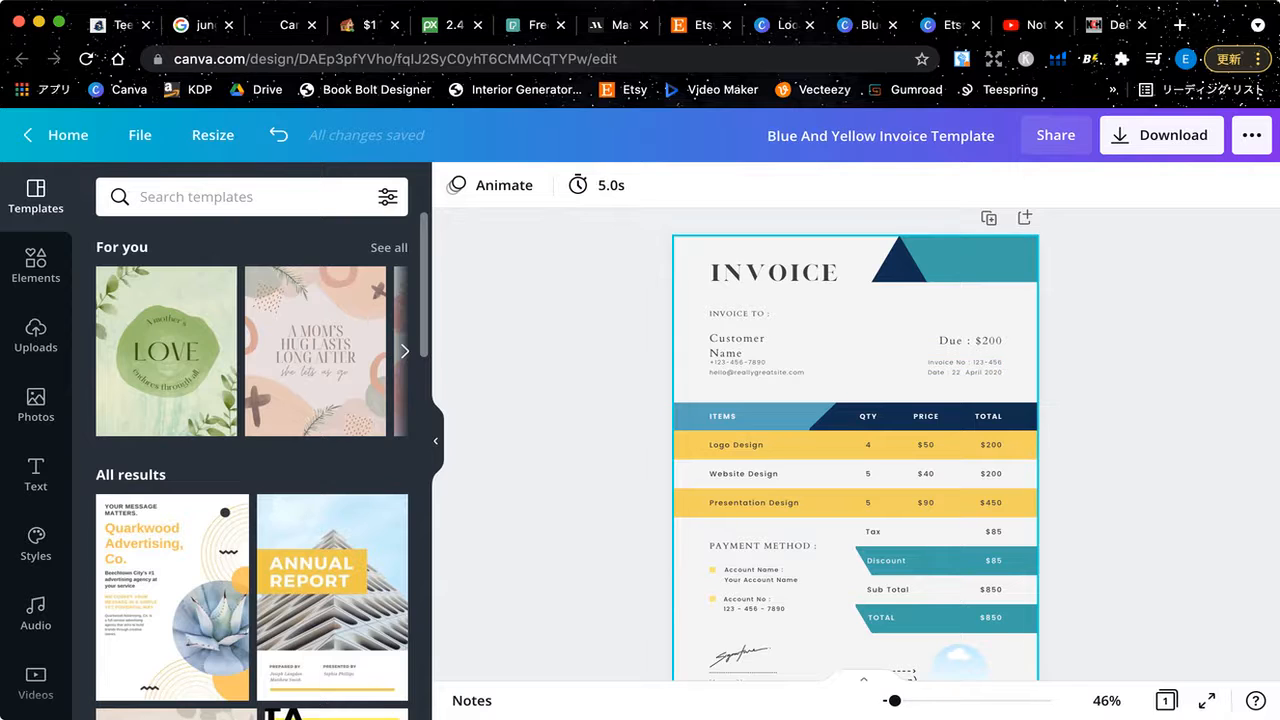
scroll(855, 430, down, 1)
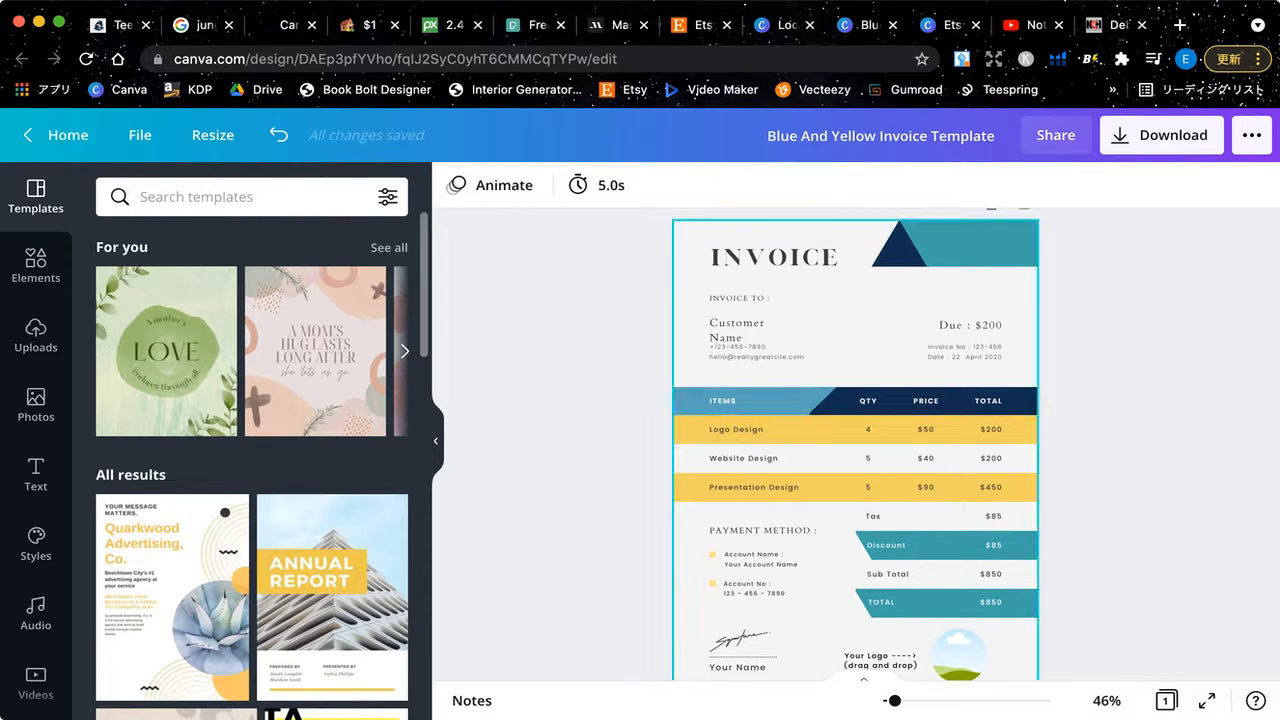
scroll(855, 430, down, 1)
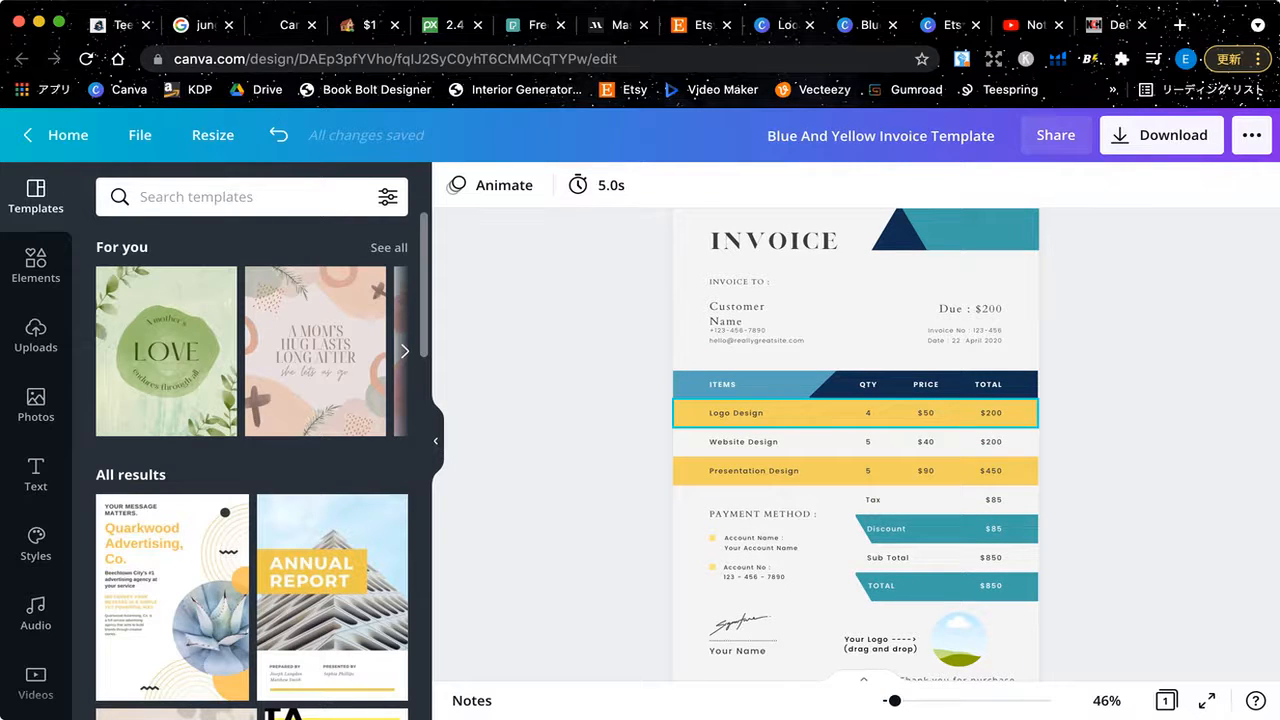
click(820, 413)
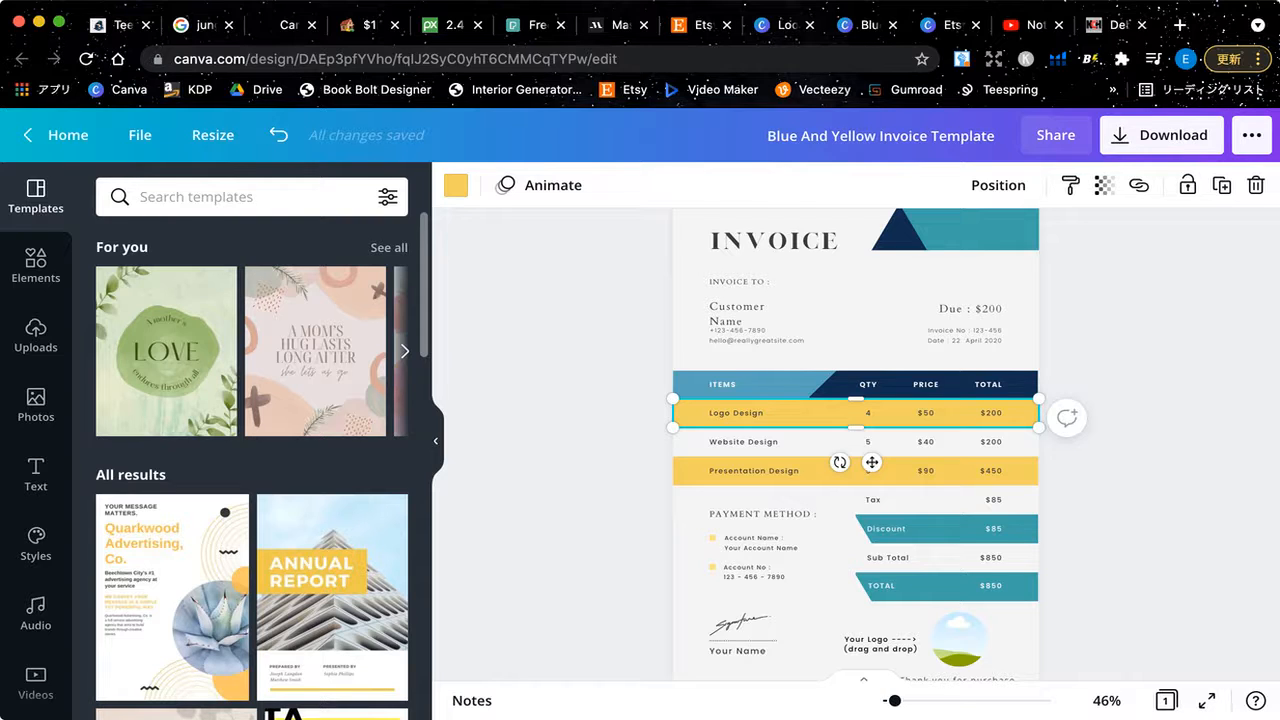
click(455, 185)
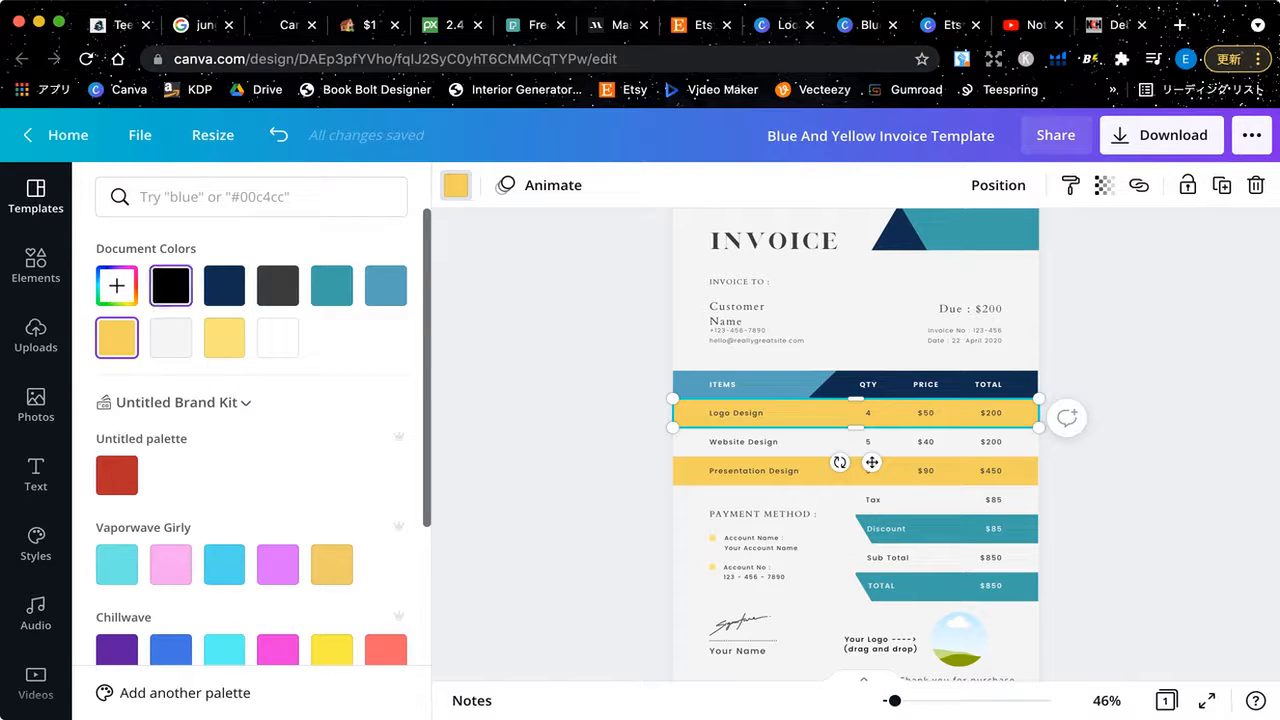
click(224, 564)
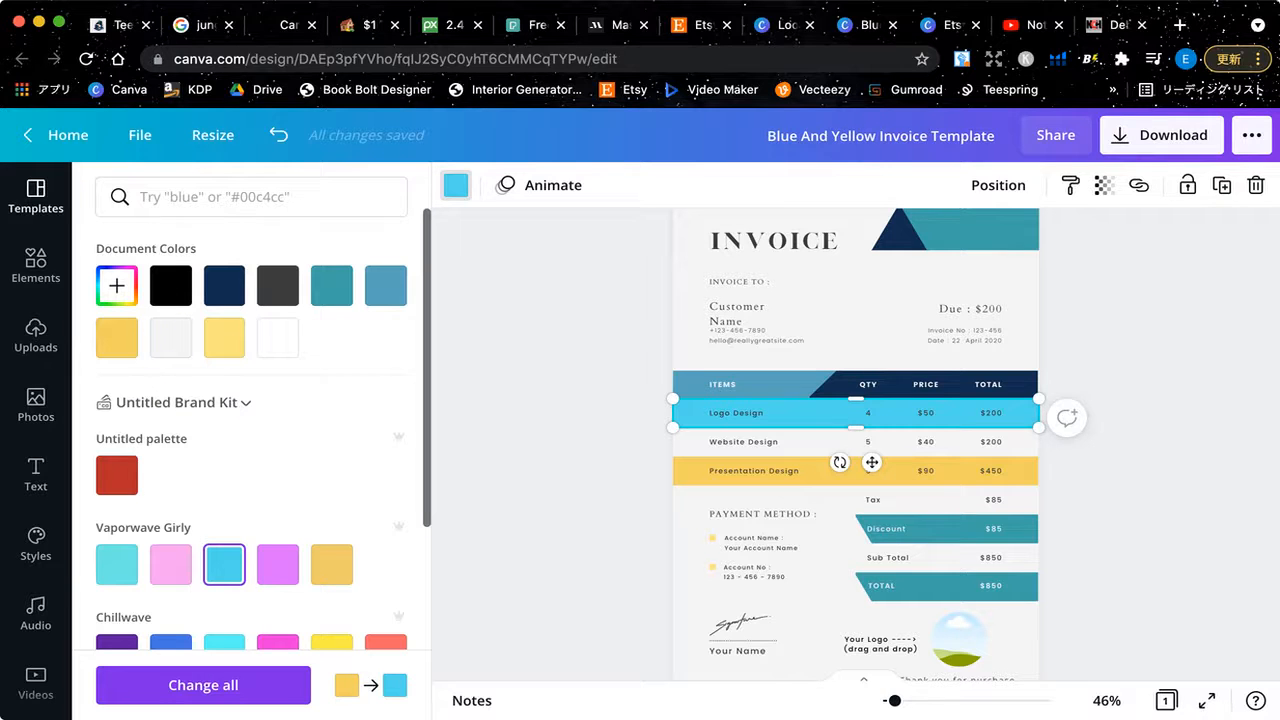
click(117, 338)
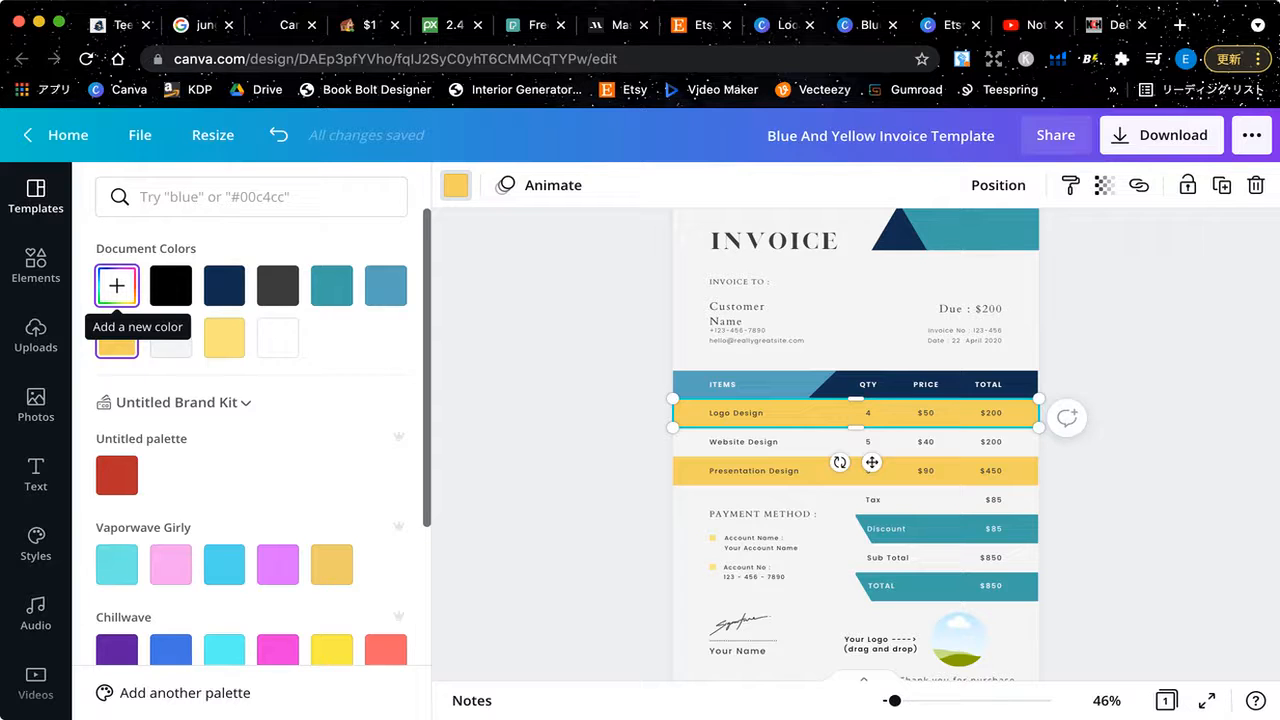
click(117, 286)
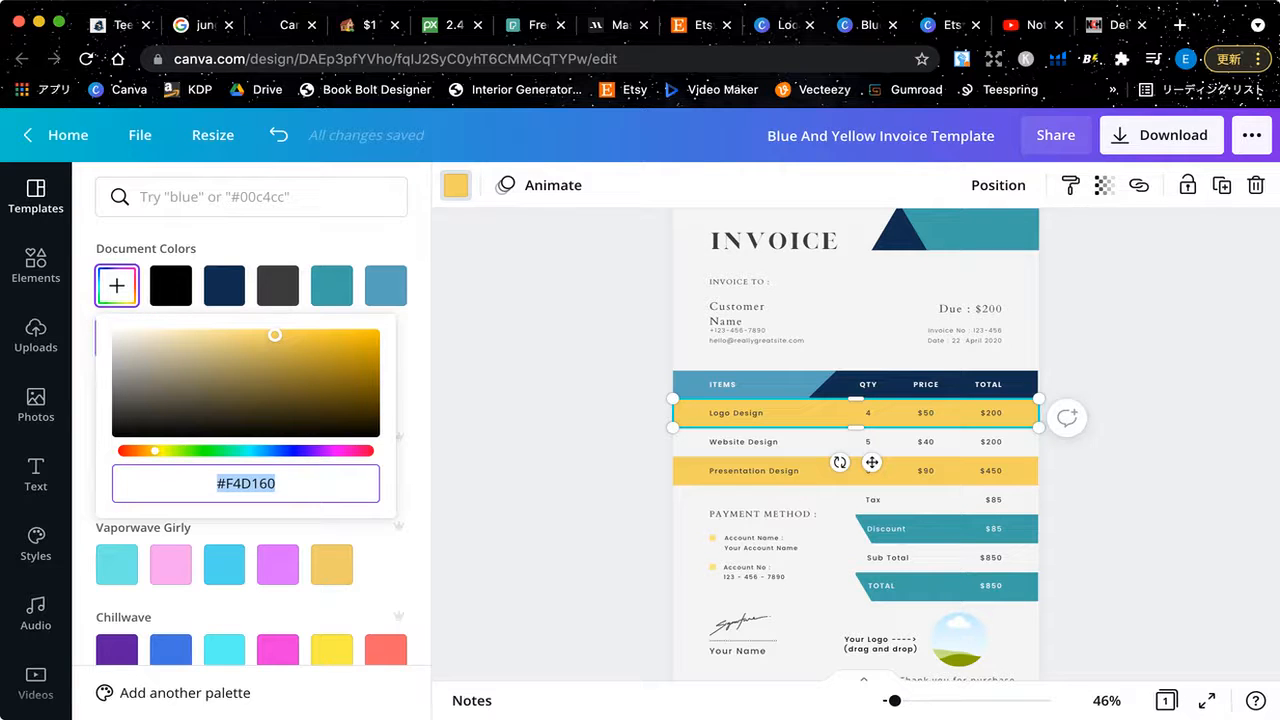
double_click(250, 483)
scroll(262, 437, down, 1)
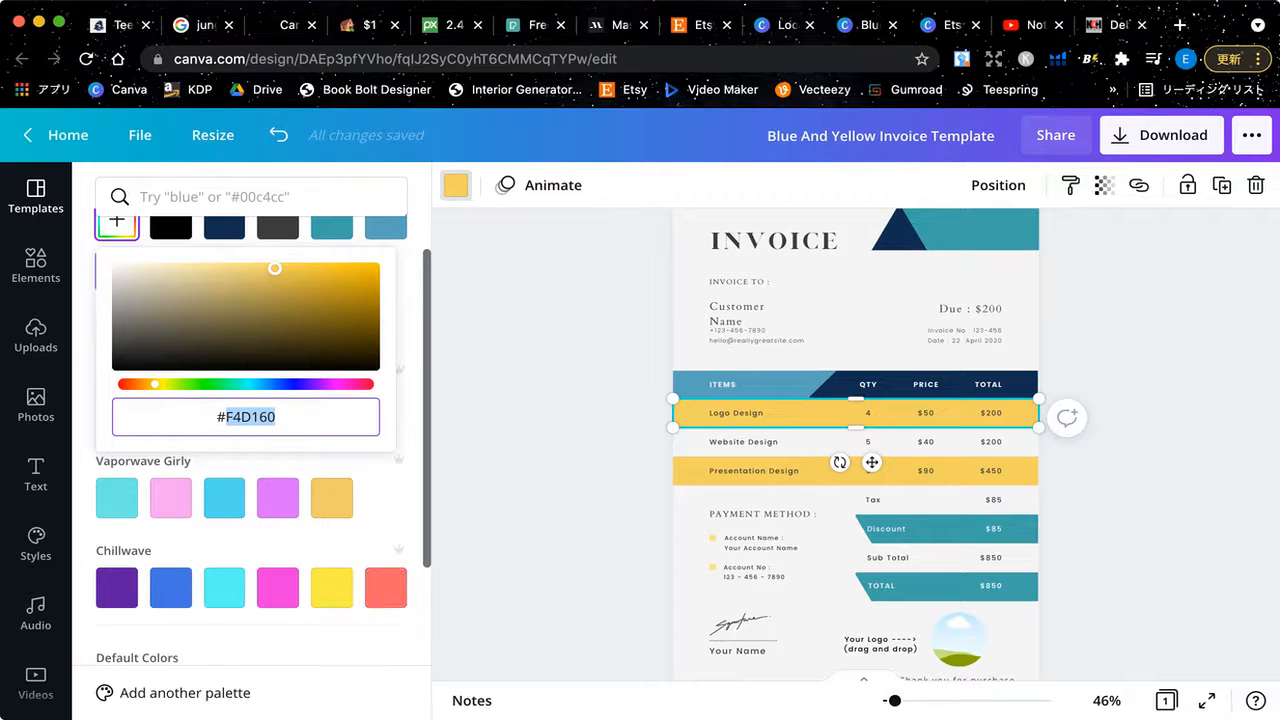
key(Escape)
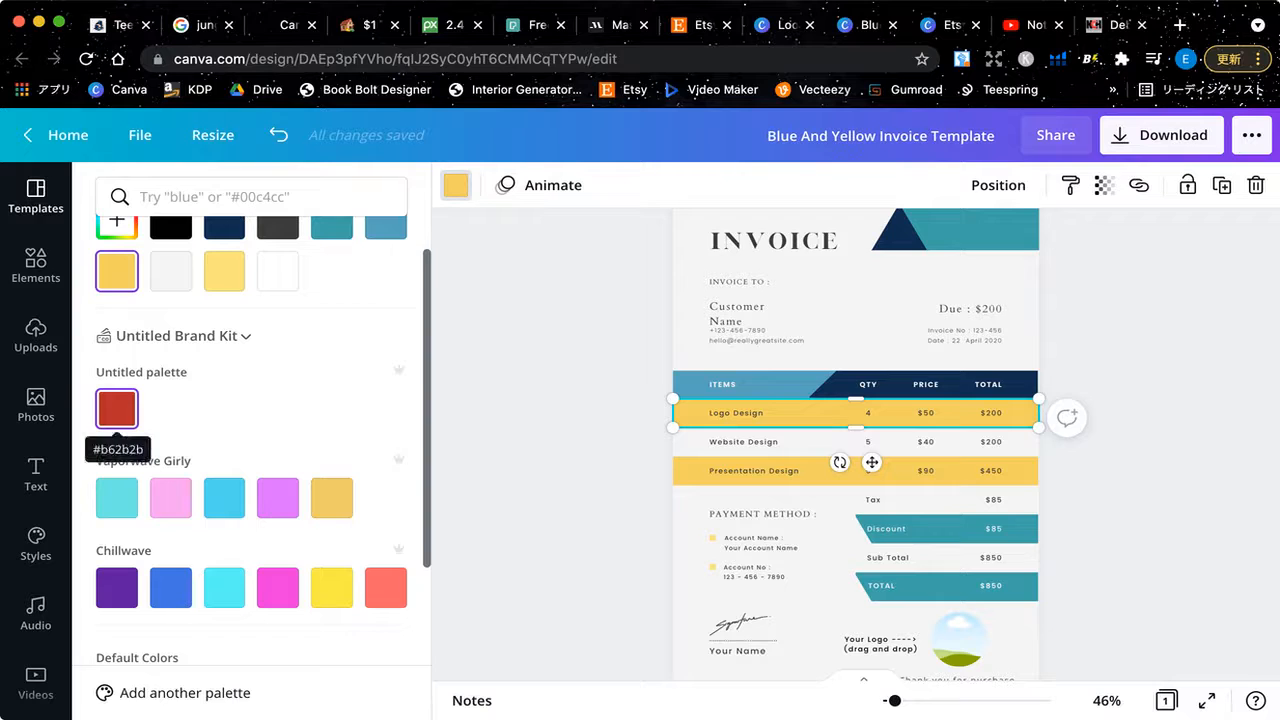
Recolor the Logo Design row's background with the brand palette red #b62b2b
click(116, 408)
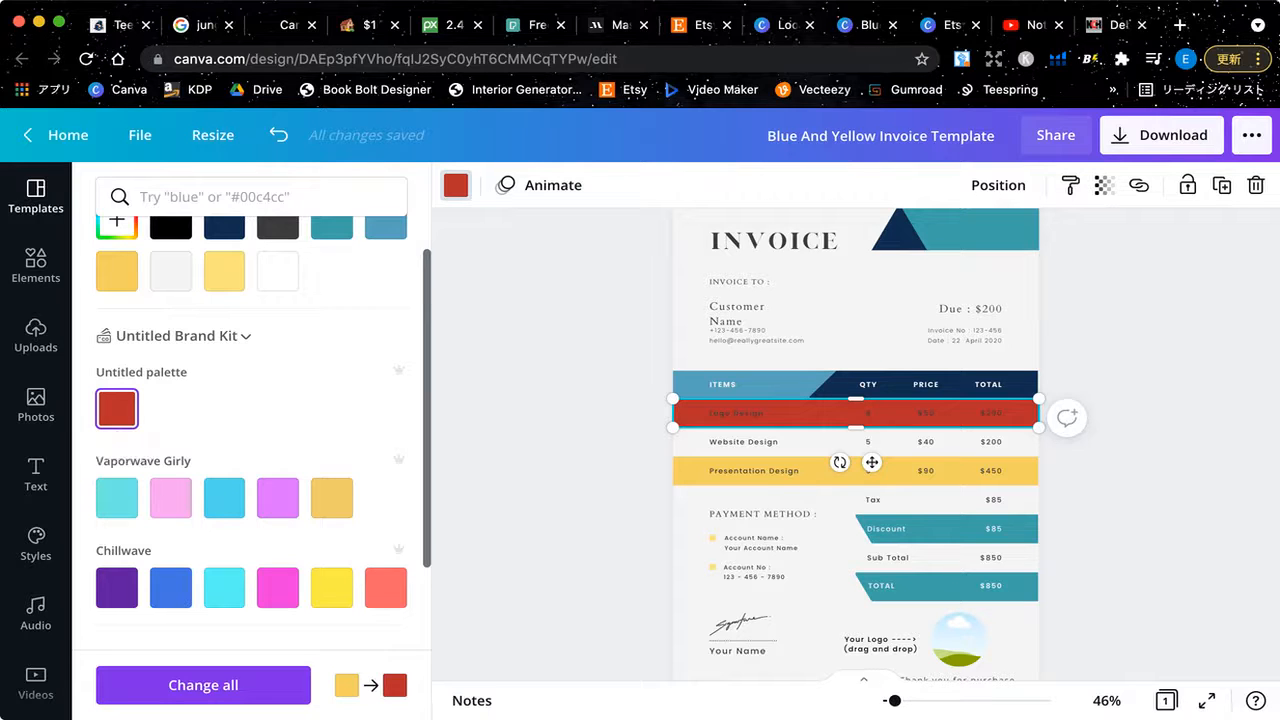
Undo the red recoloring of the Logo Design row's background
scroll(250, 430, up, 1)
key(super+z)
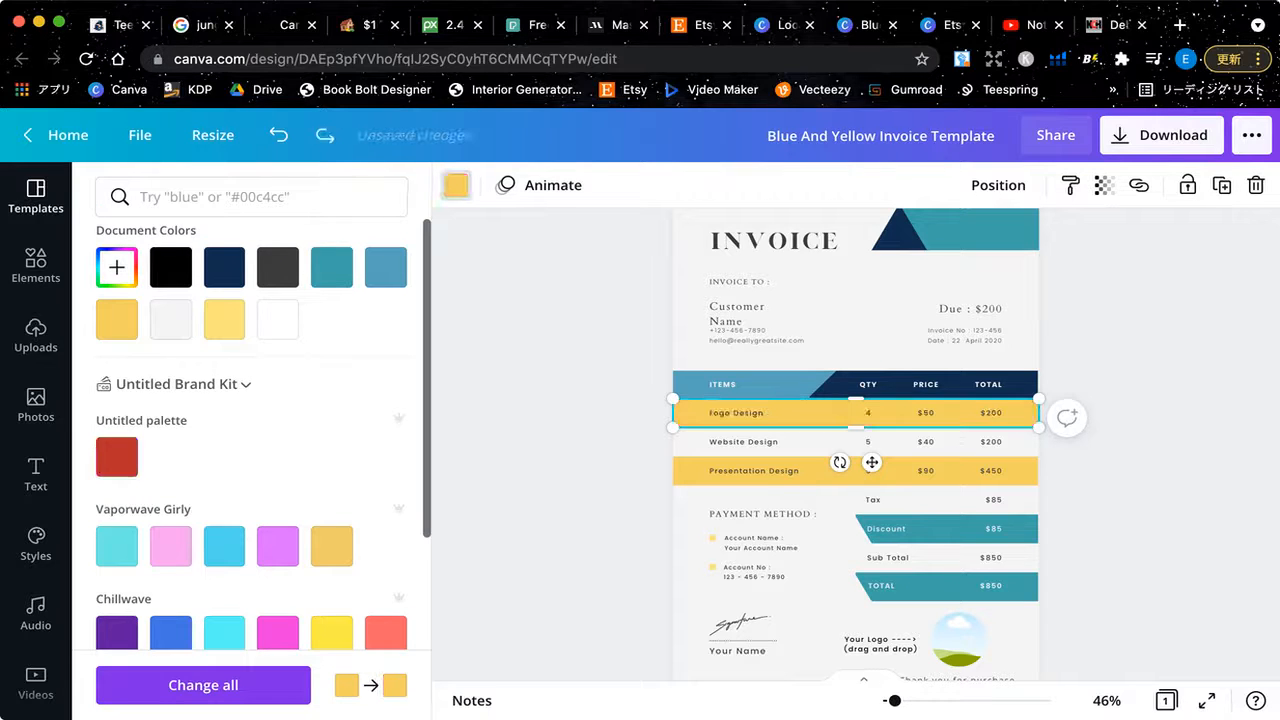
Try the brand palette red on both the Logo Design and Presentation Design row backgrounds, restore their yellow, and deselect the rows
scroll(250, 430, down, 1)
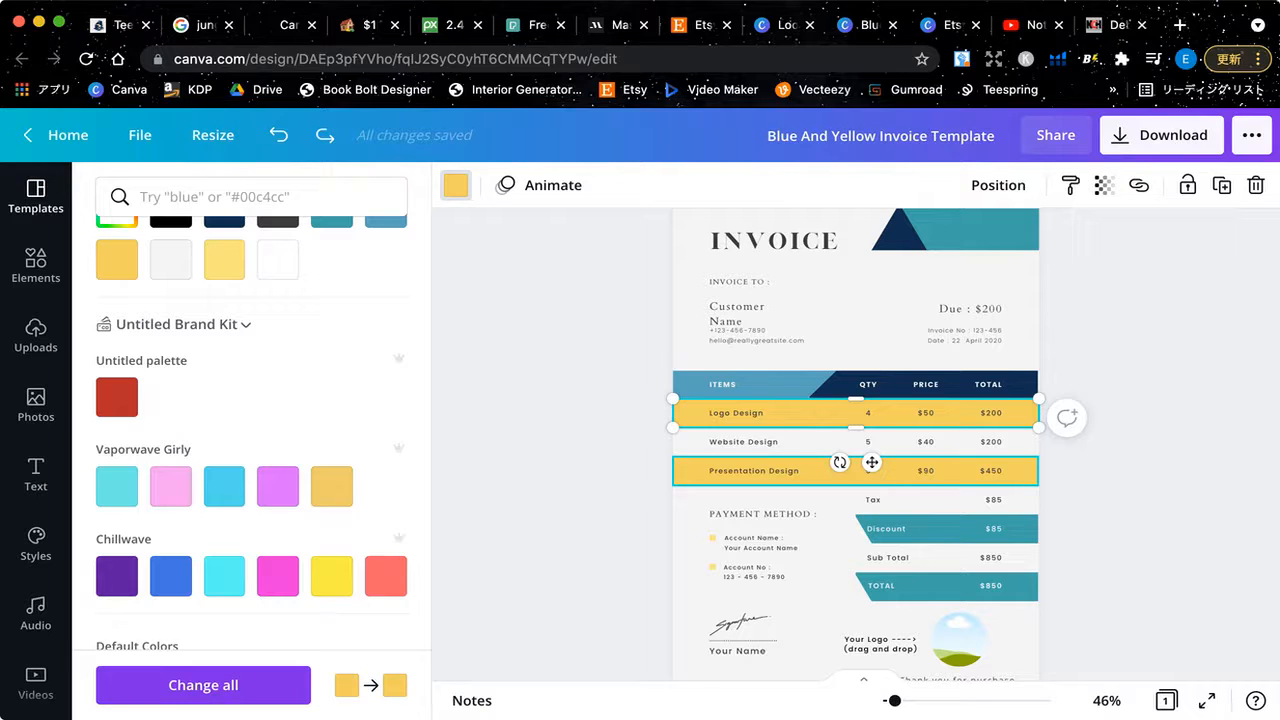
shift+click(850, 470)
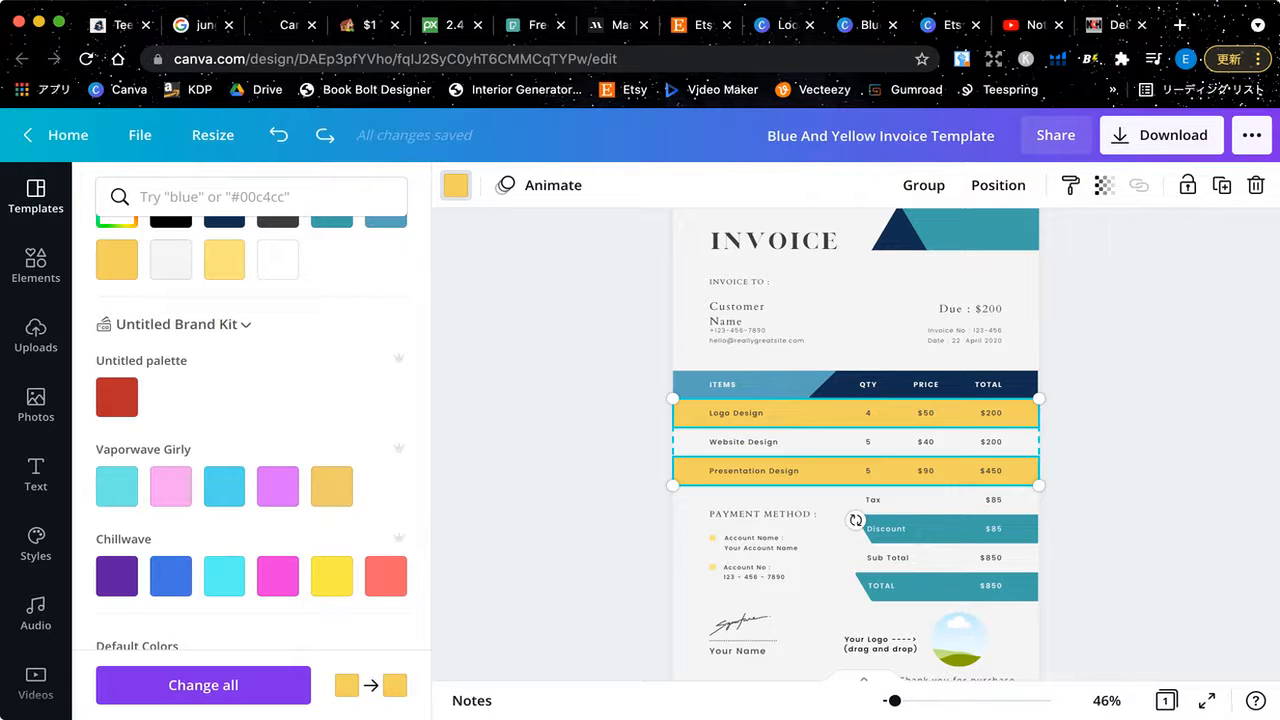
click(116, 397)
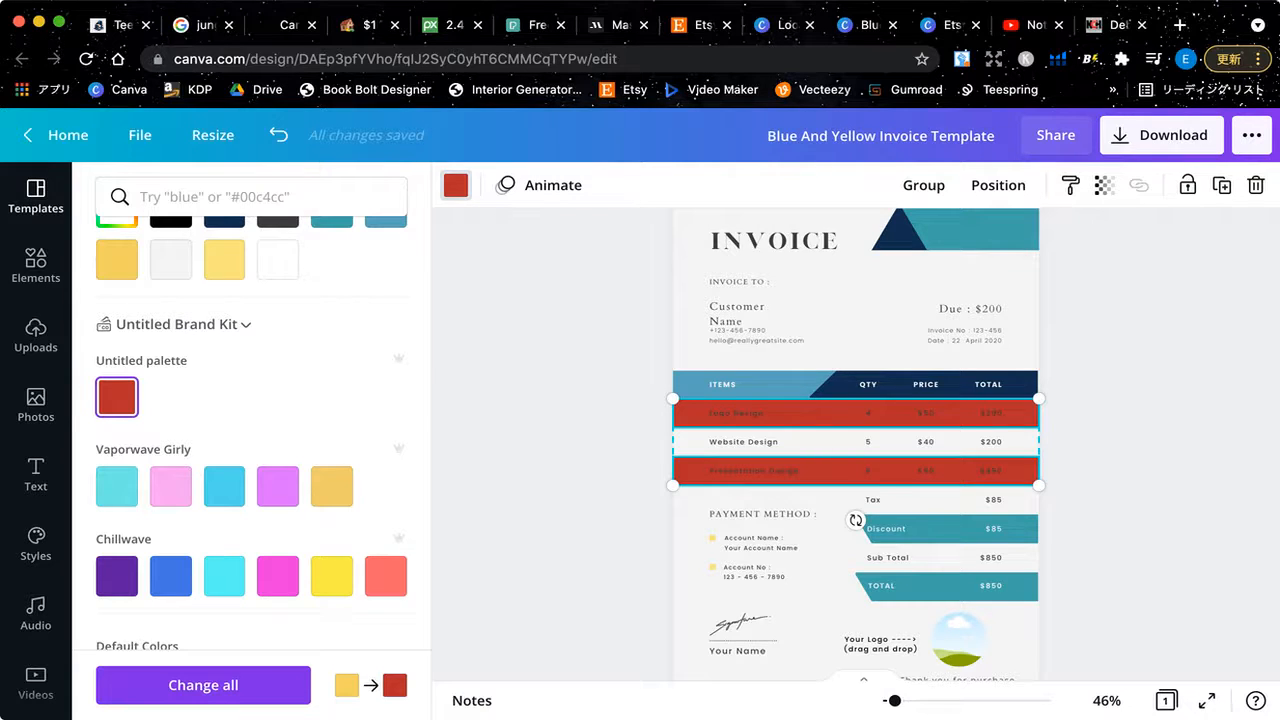
scroll(855, 445, up, 1)
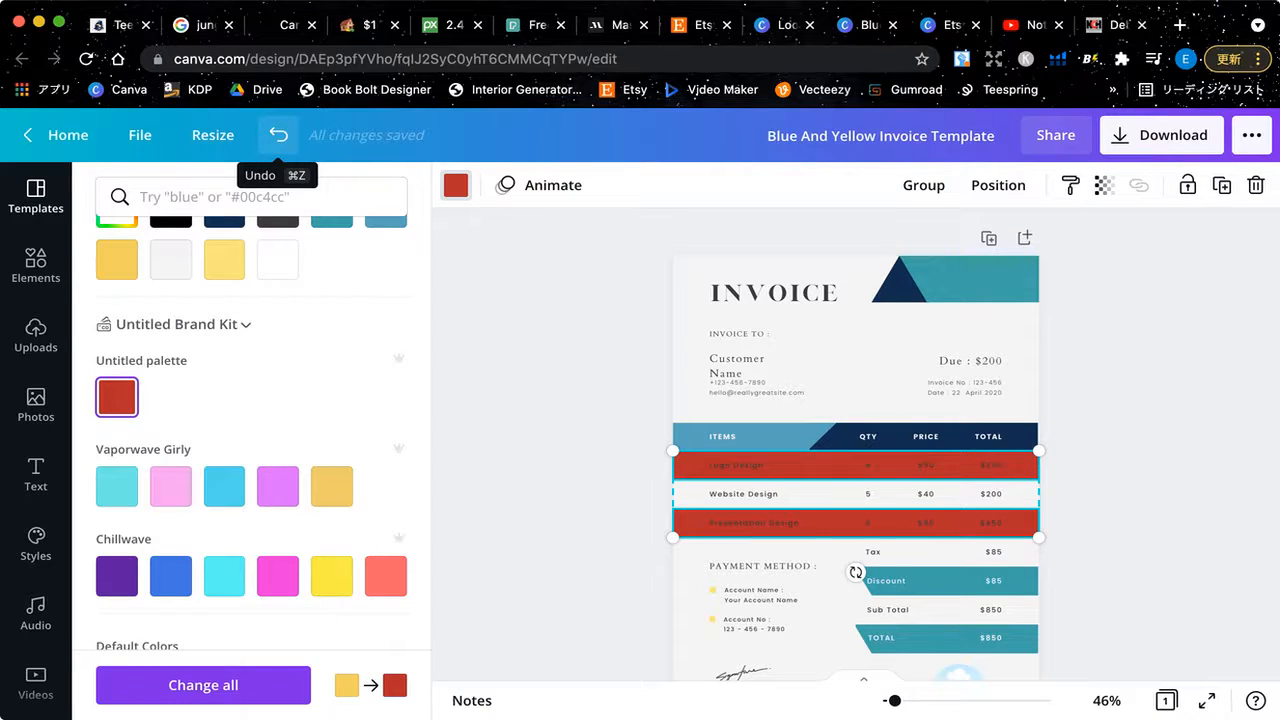
click(278, 135)
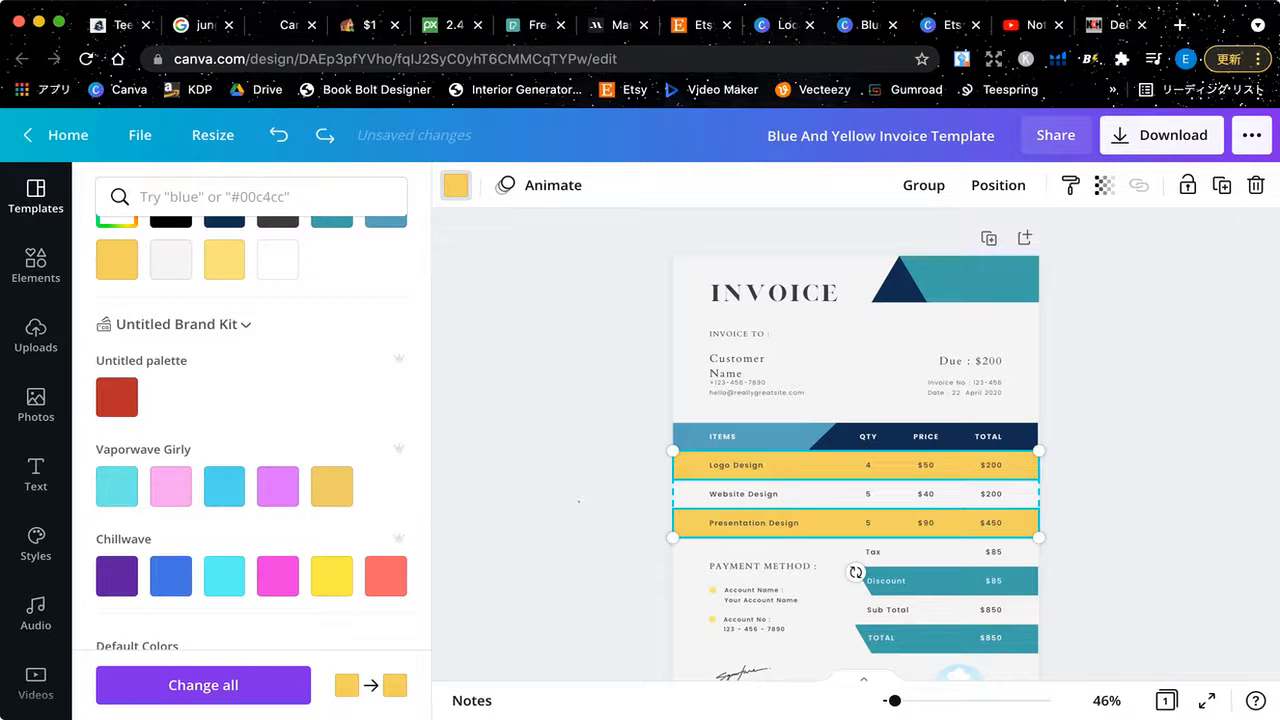
click(579, 501)
click(1150, 507)
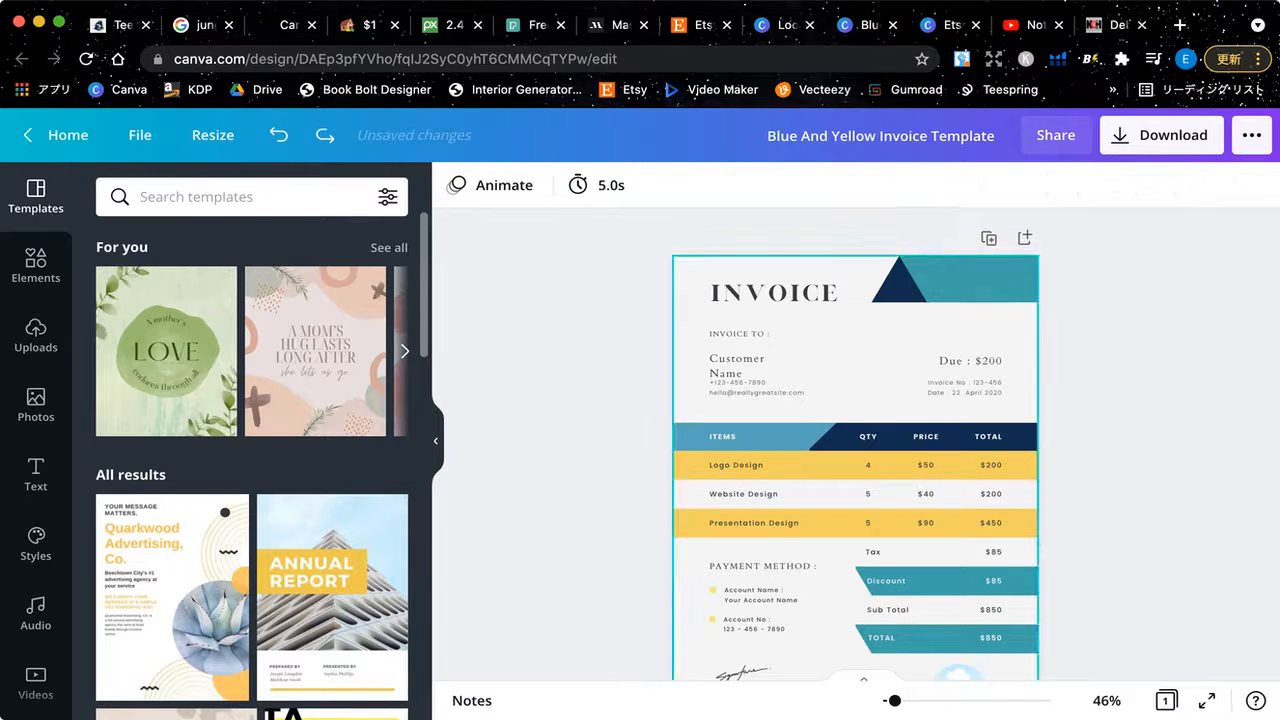
Add the uploaded Chiill Cotton Retrowear image to the invoice and drop it into the circular logo frame
scroll(856, 444, down, 1)
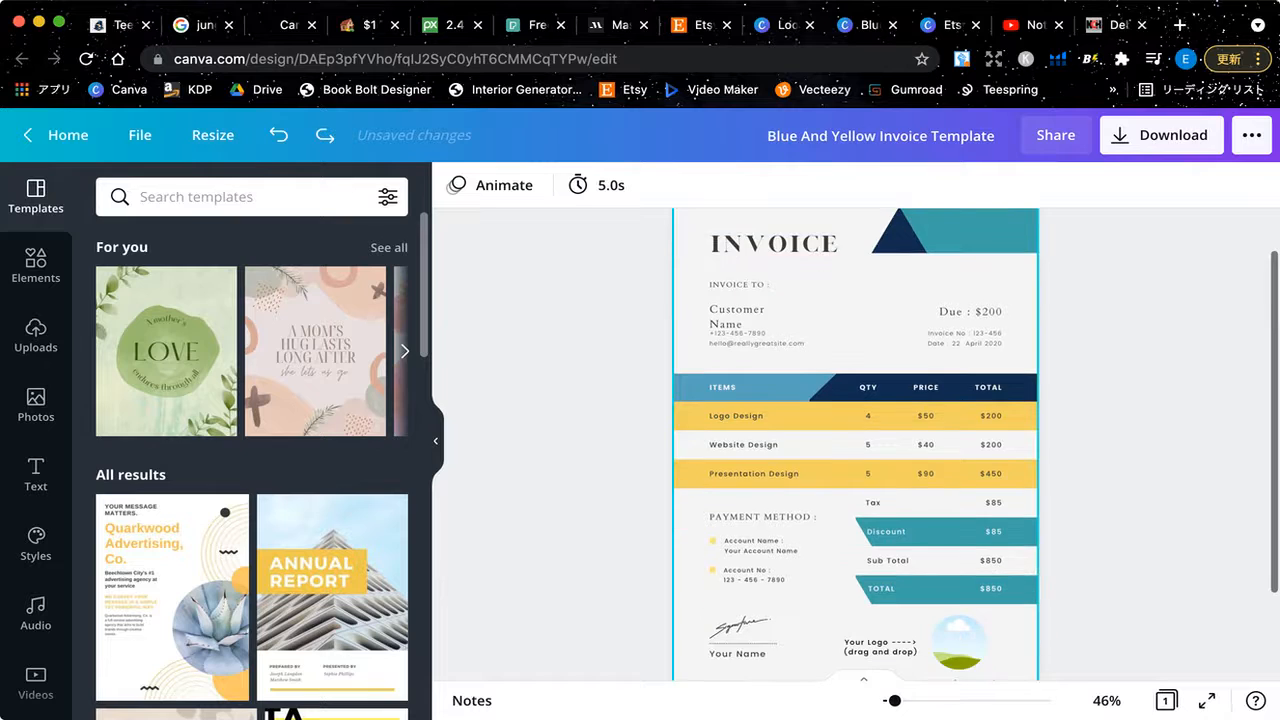
scroll(856, 444, down, 2)
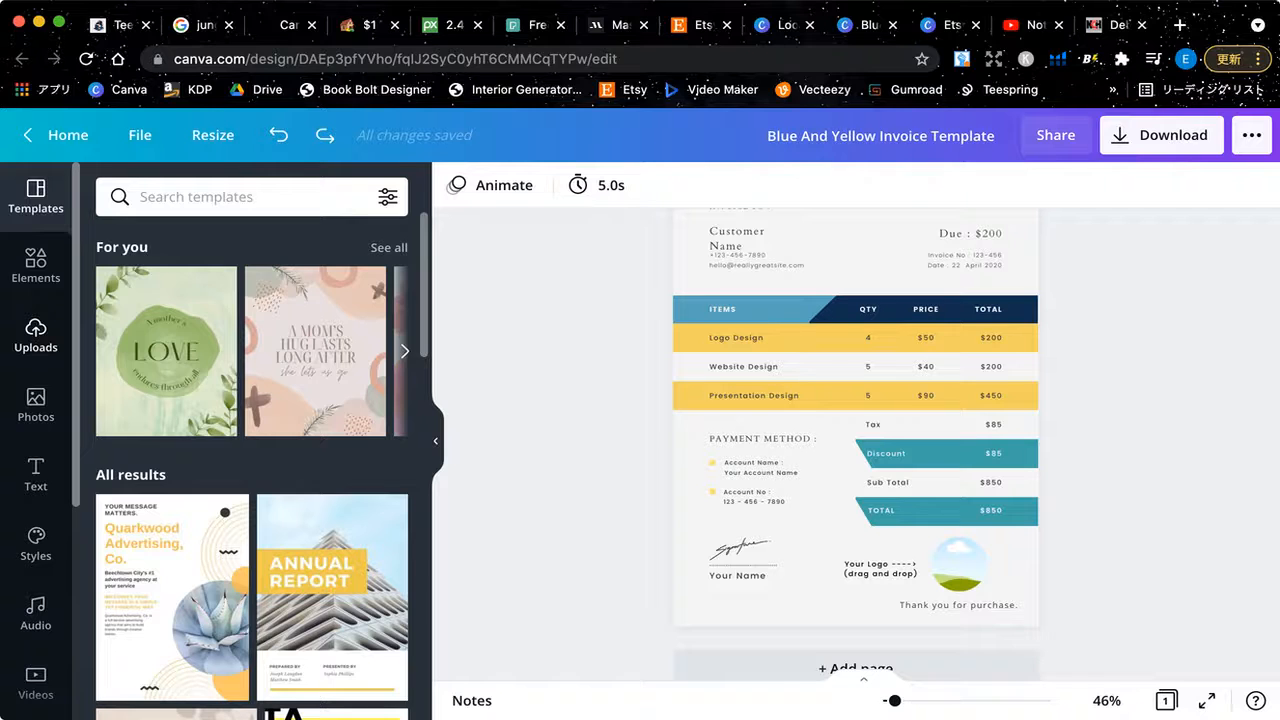
click(36, 337)
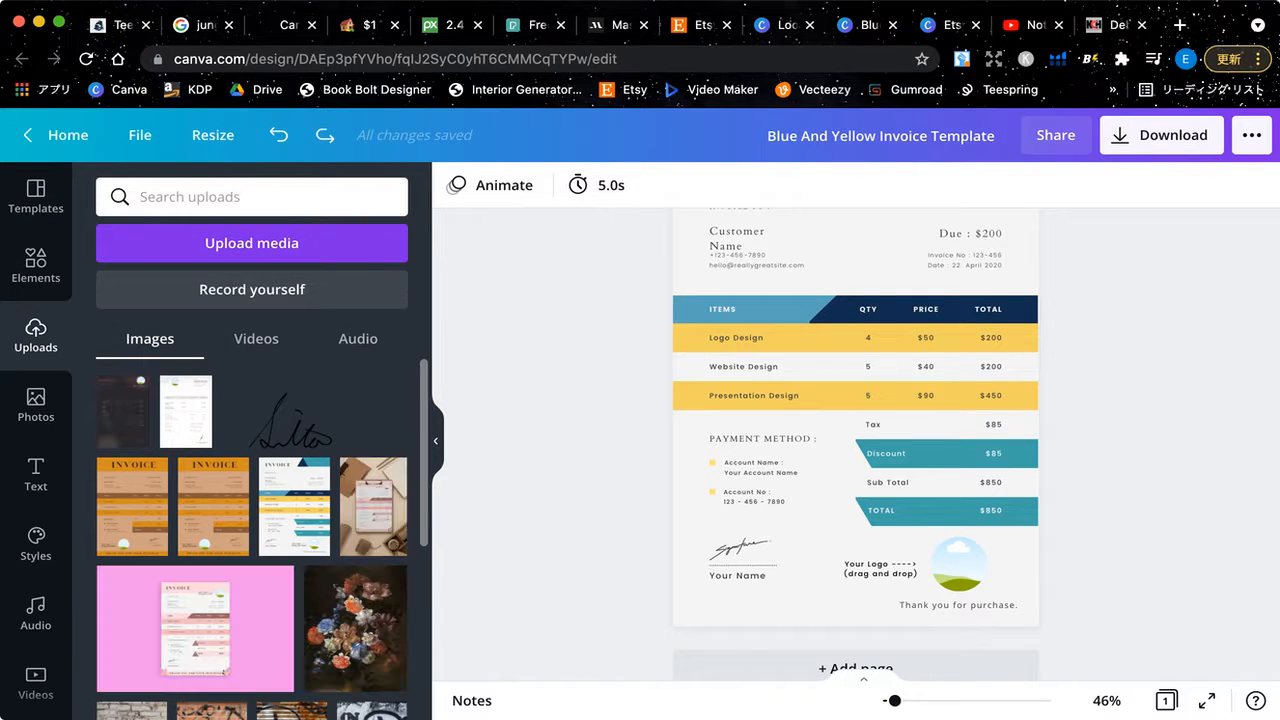
scroll(252, 540, down, 3)
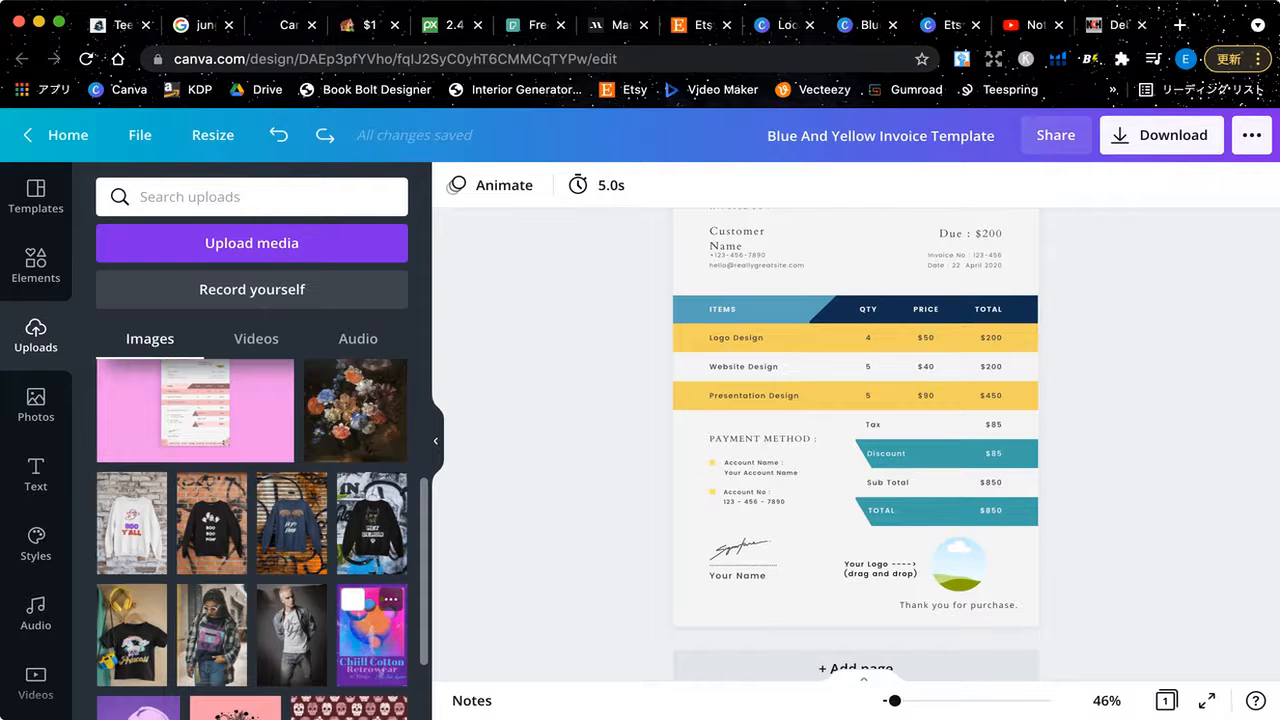
scroll(372, 620, down, 1)
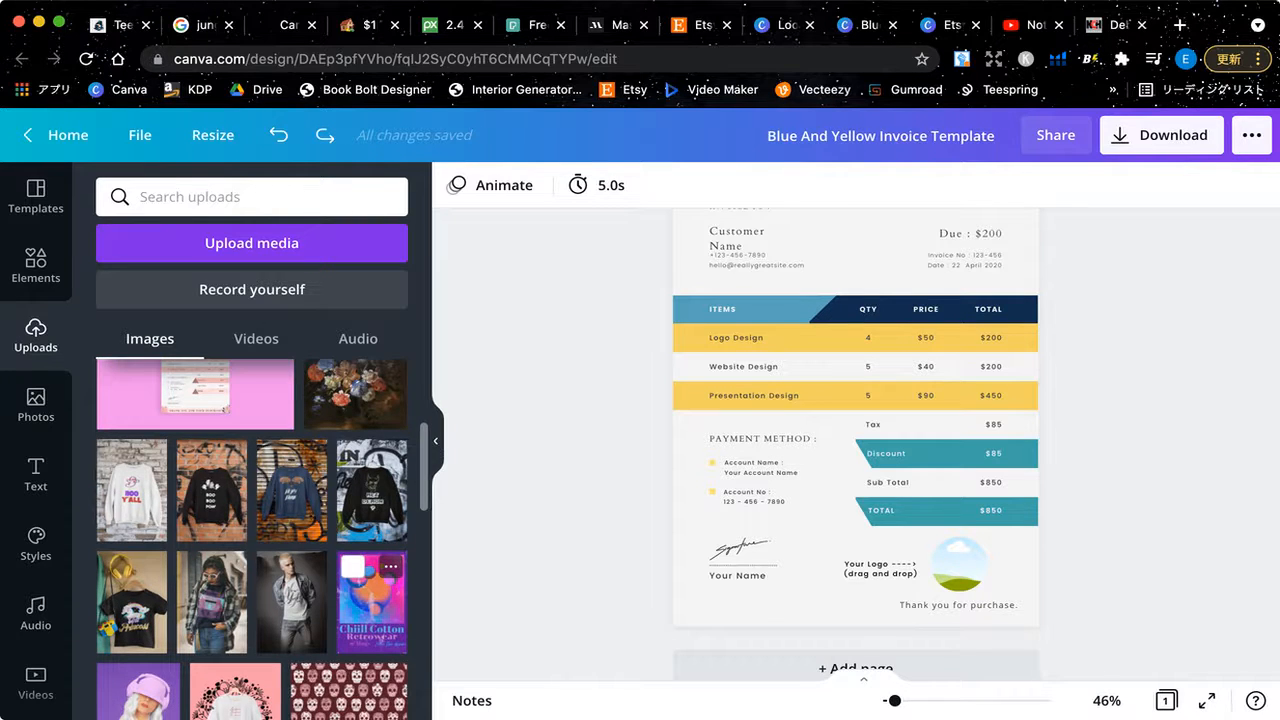
scroll(372, 585, down, 1)
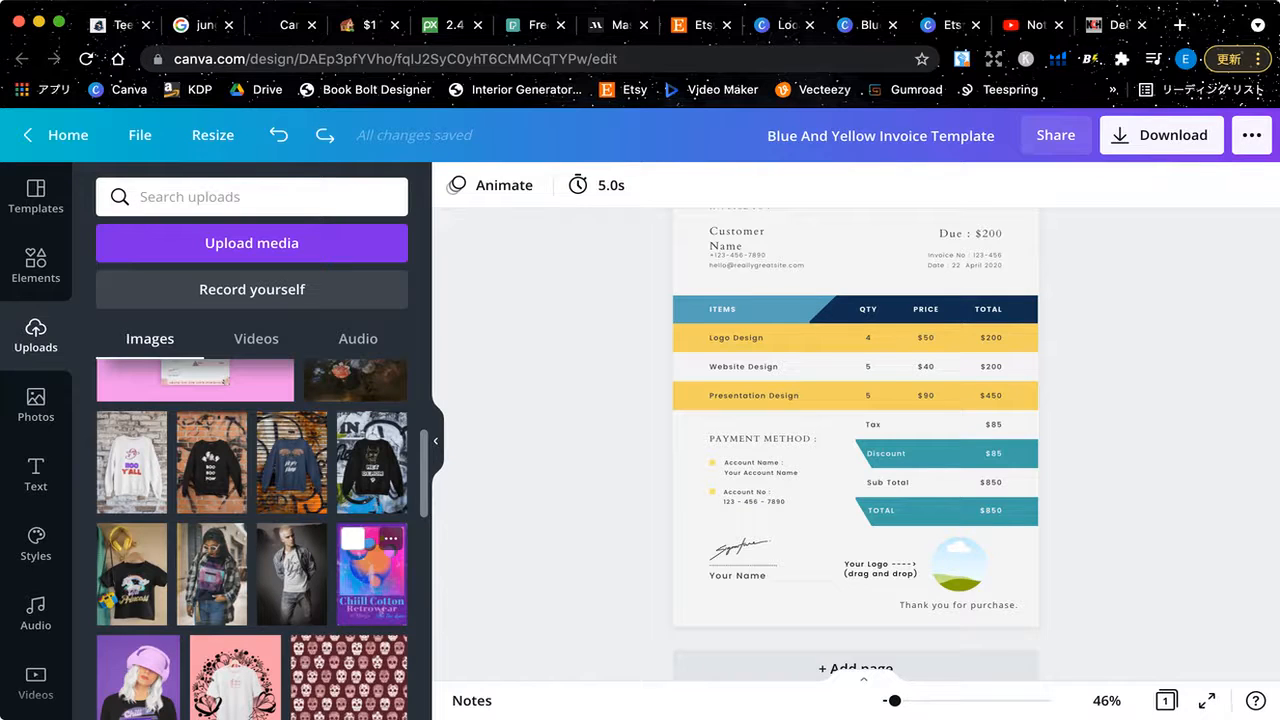
click(372, 580)
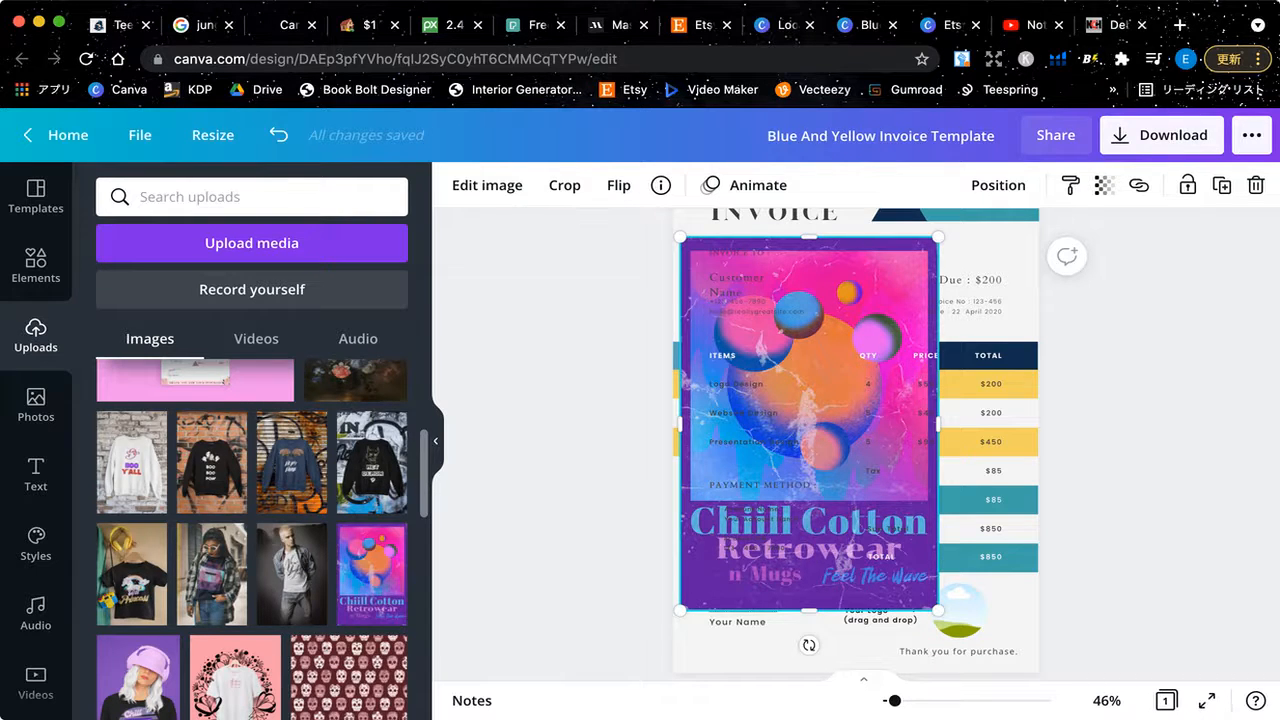
drag(809, 424, 955, 625)
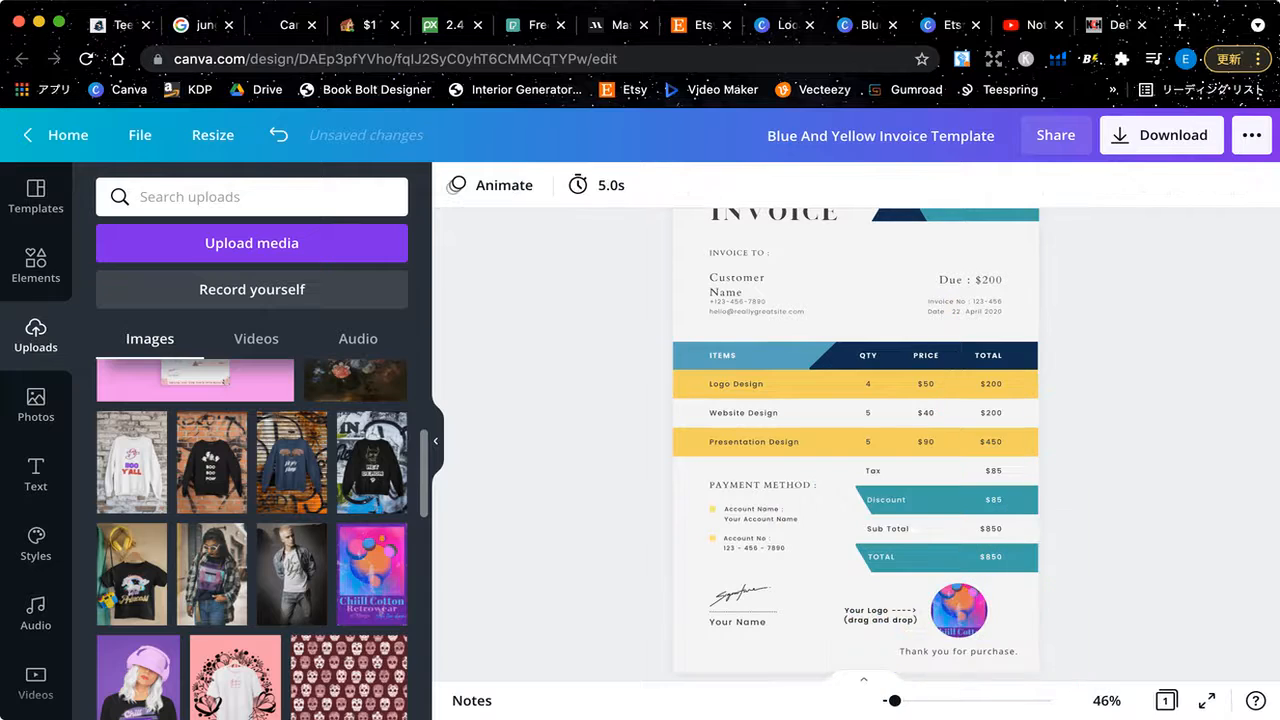
Enlarge the circular logo image beside the Your Logo text slightly
scroll(955, 600, down, 2)
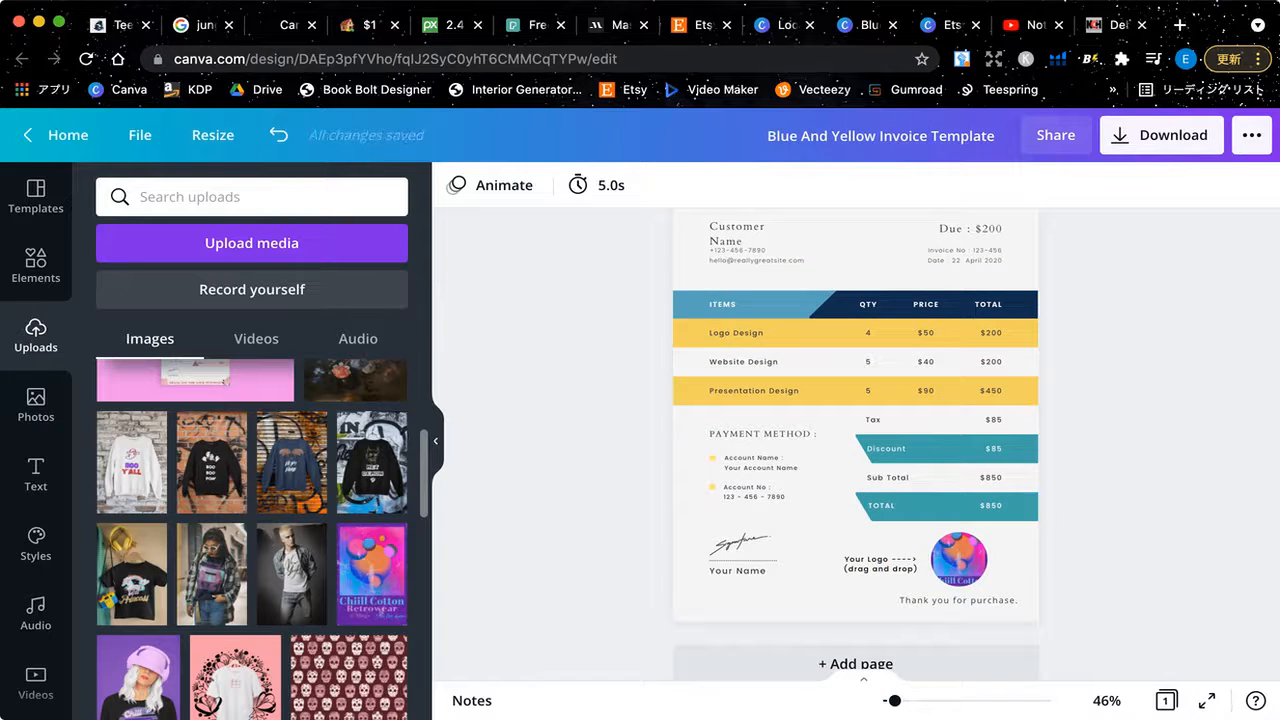
click(959, 560)
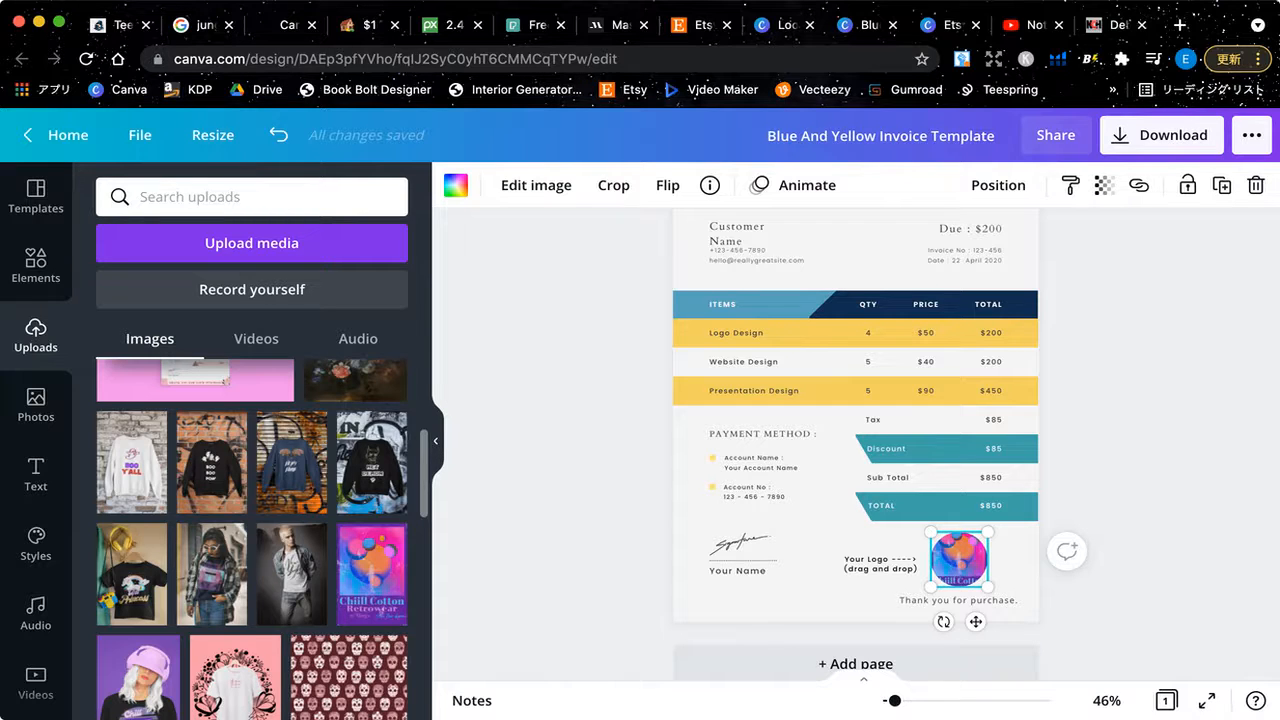
mouse_move(931, 531)
mouse_down()
mouse_move(815, 420)
mouse_move(930, 530)
mouse_up()
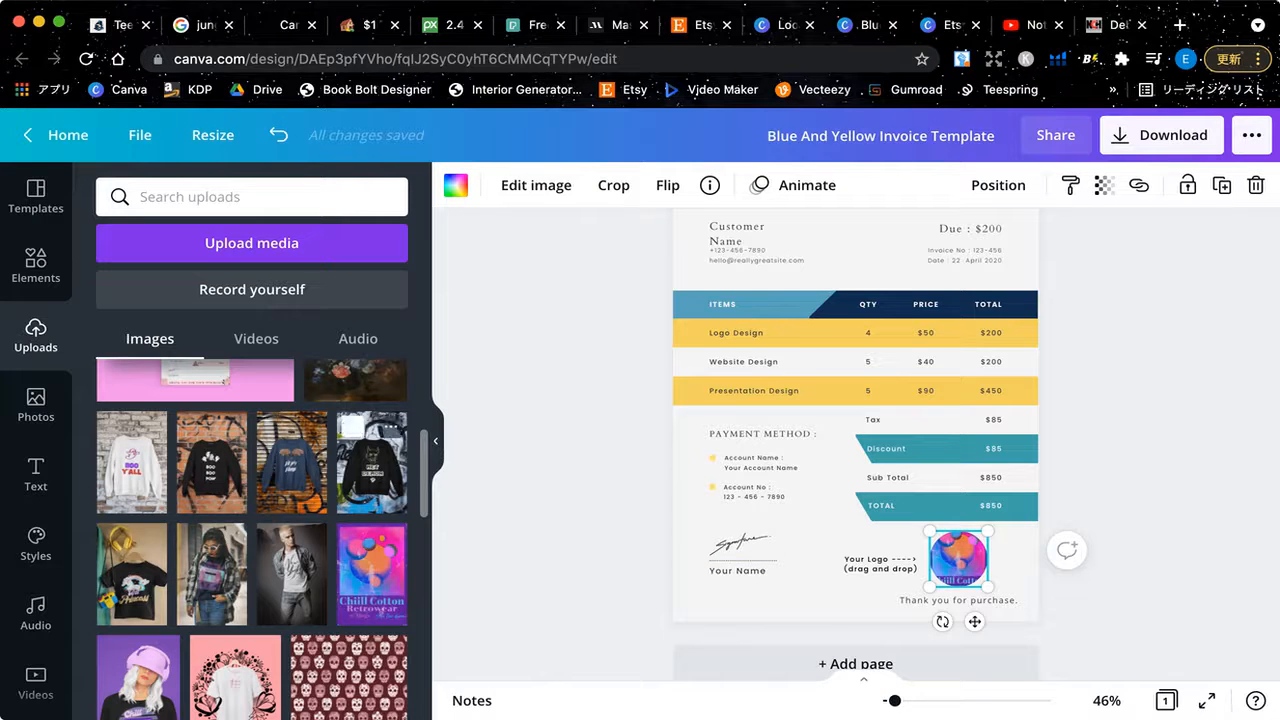
Browse the uploaded images and upload the photo of a seated person holding a dark invoice
scroll(373, 505, up, 10)
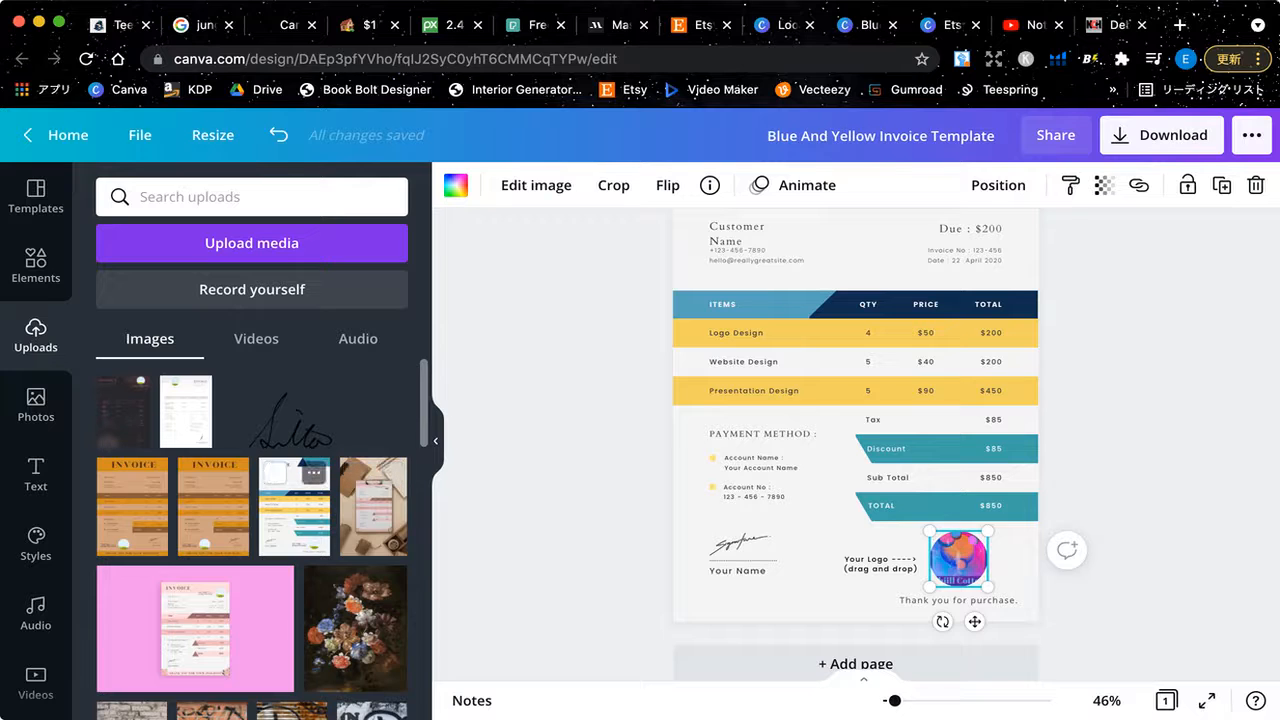
scroll(300, 470, down, 3)
scroll(300, 400, down, 5)
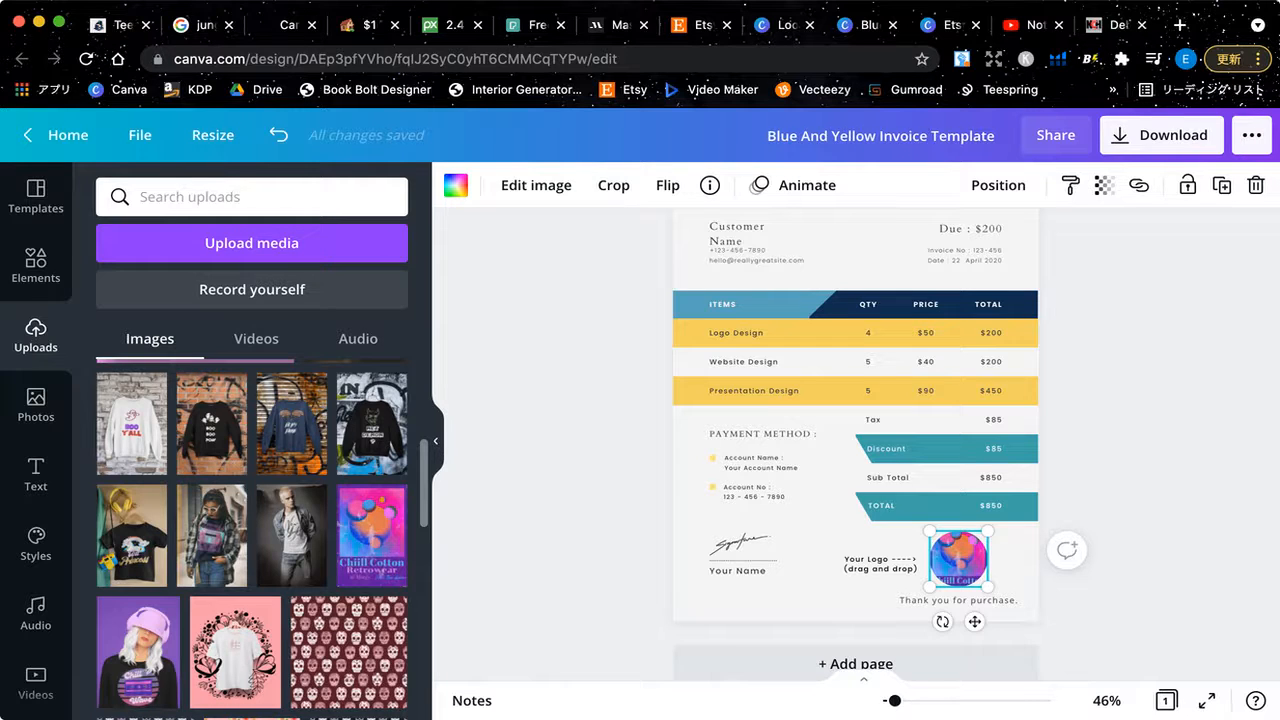
click(251, 243)
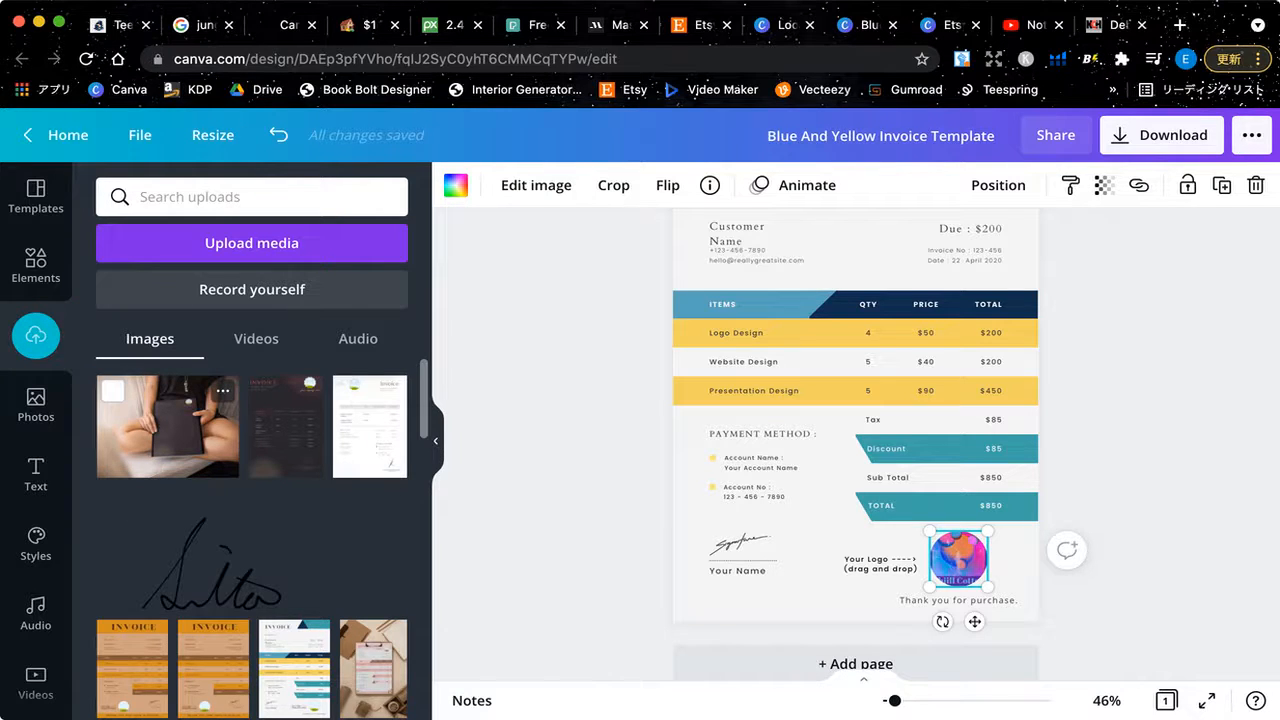
Insert the uploaded photo into the invoice and position it over the payment method and totals area
click(167, 426)
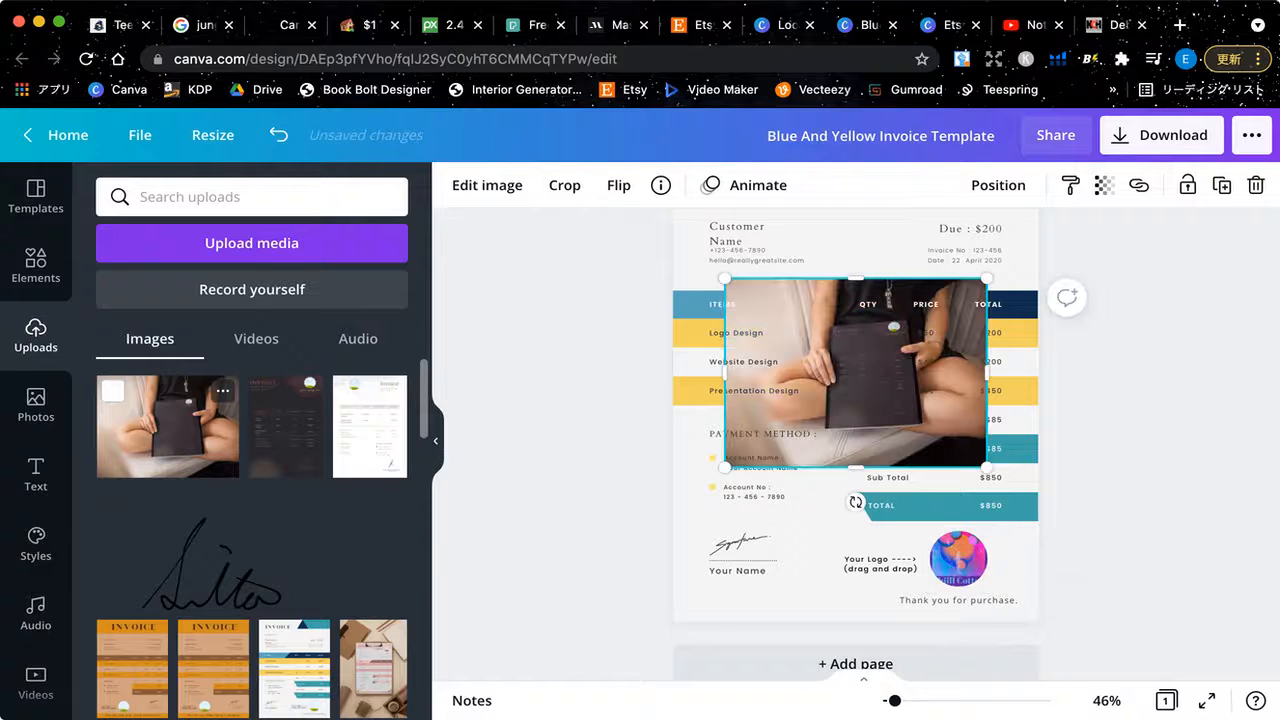
drag(855, 372, 890, 461)
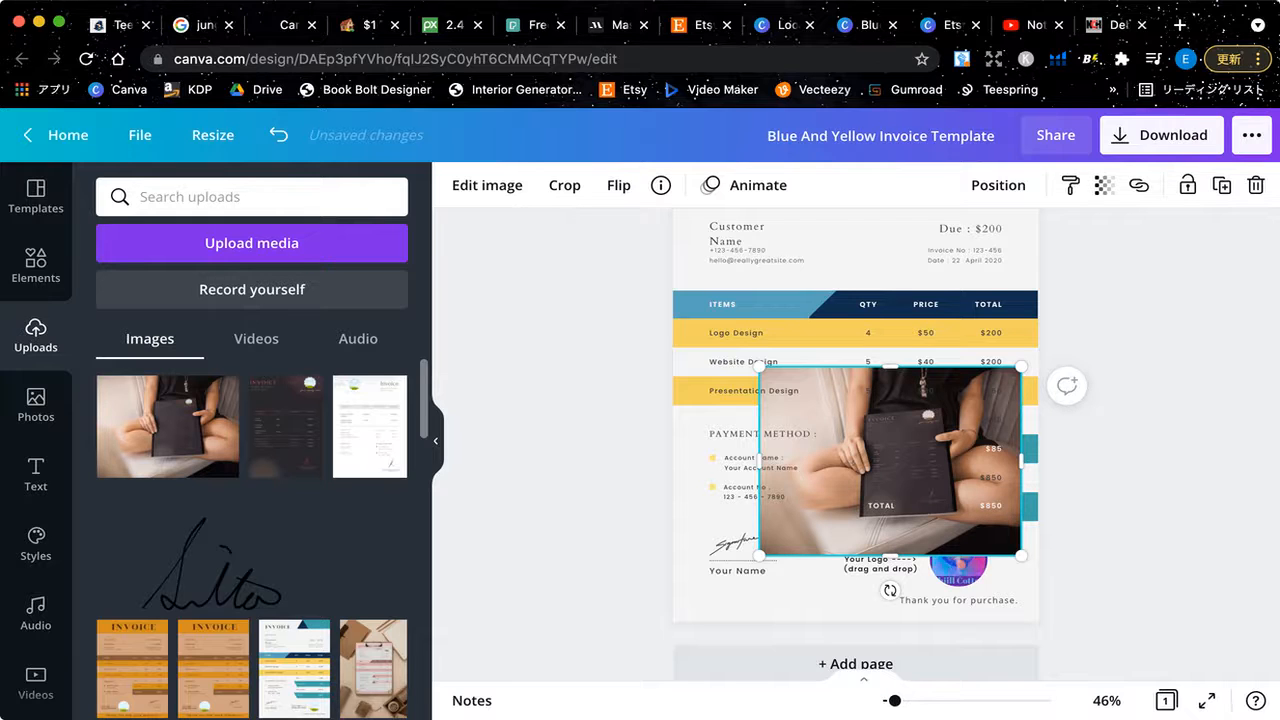
drag(890, 461, 821, 454)
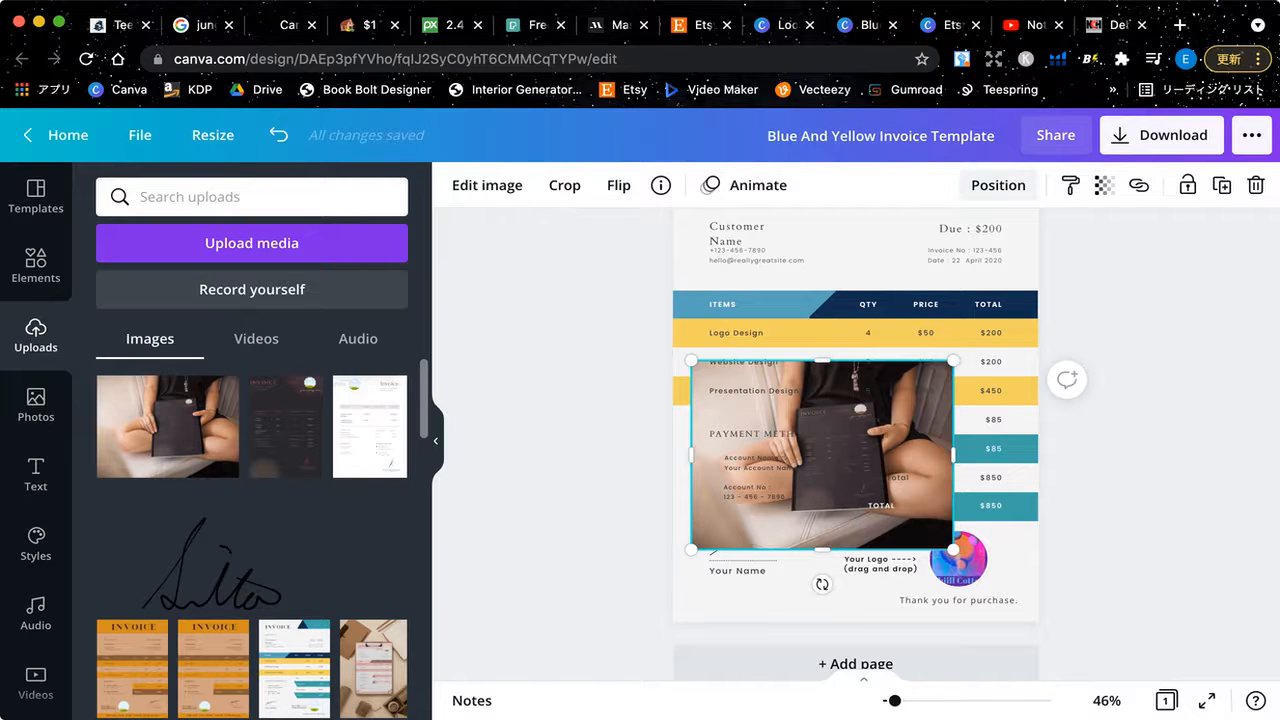
Send the photo one layer backward, and apply To back to place it behind the overlapping invoice elements
click(997, 185)
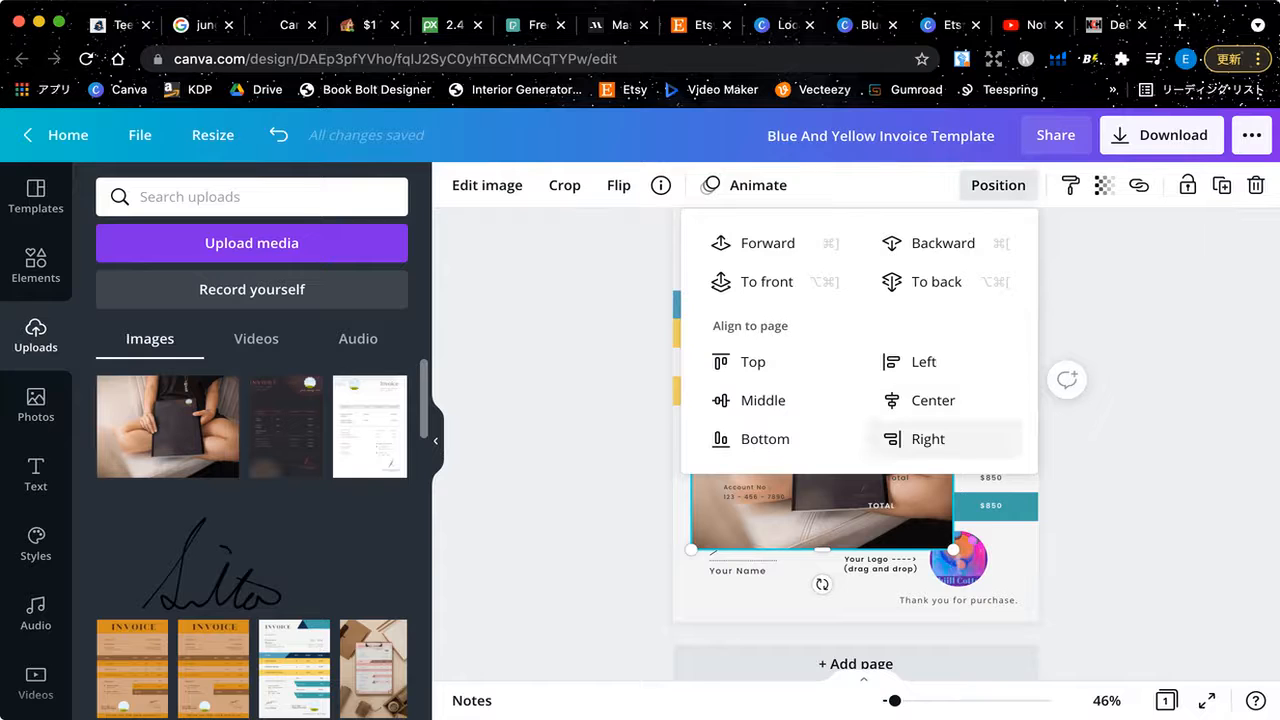
click(998, 185)
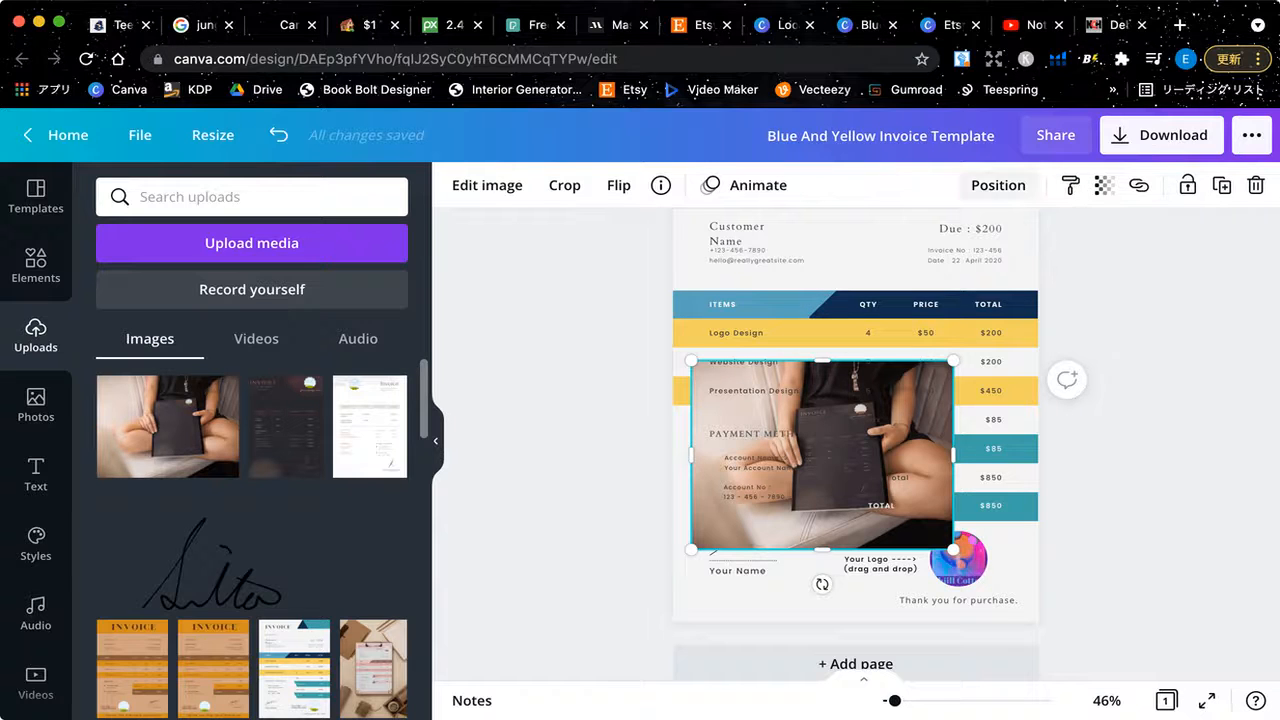
click(998, 185)
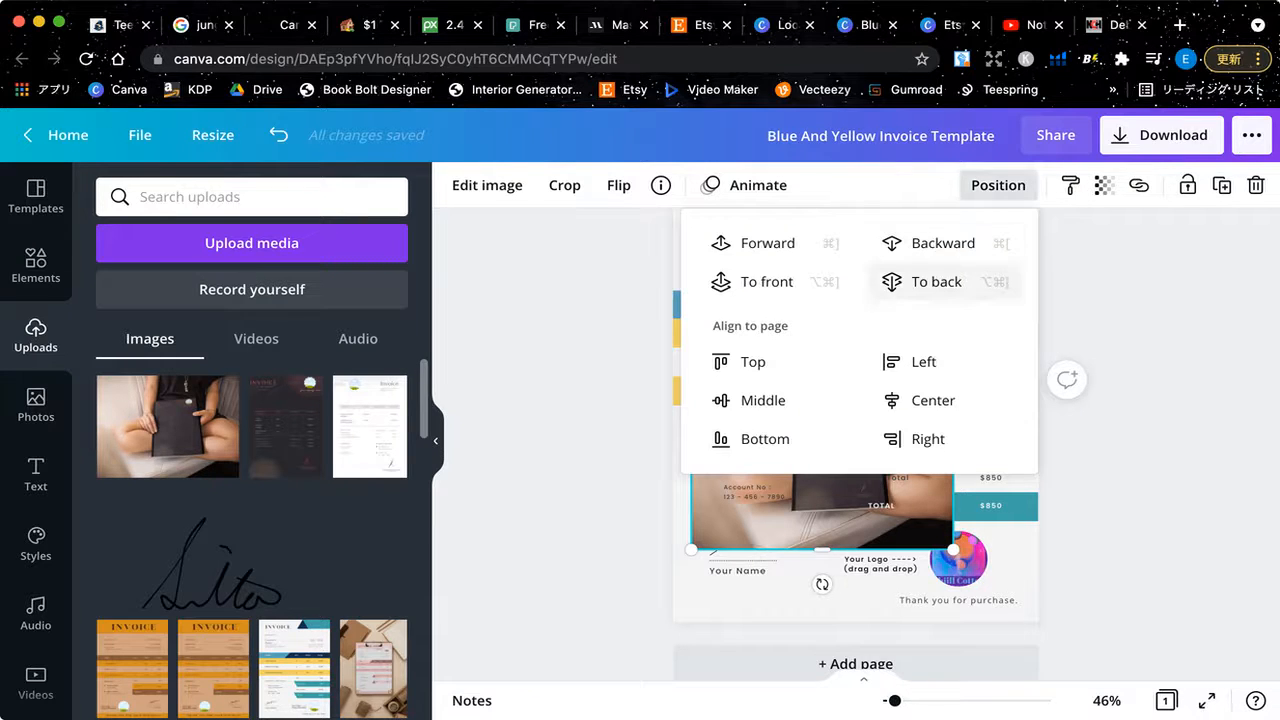
click(940, 243)
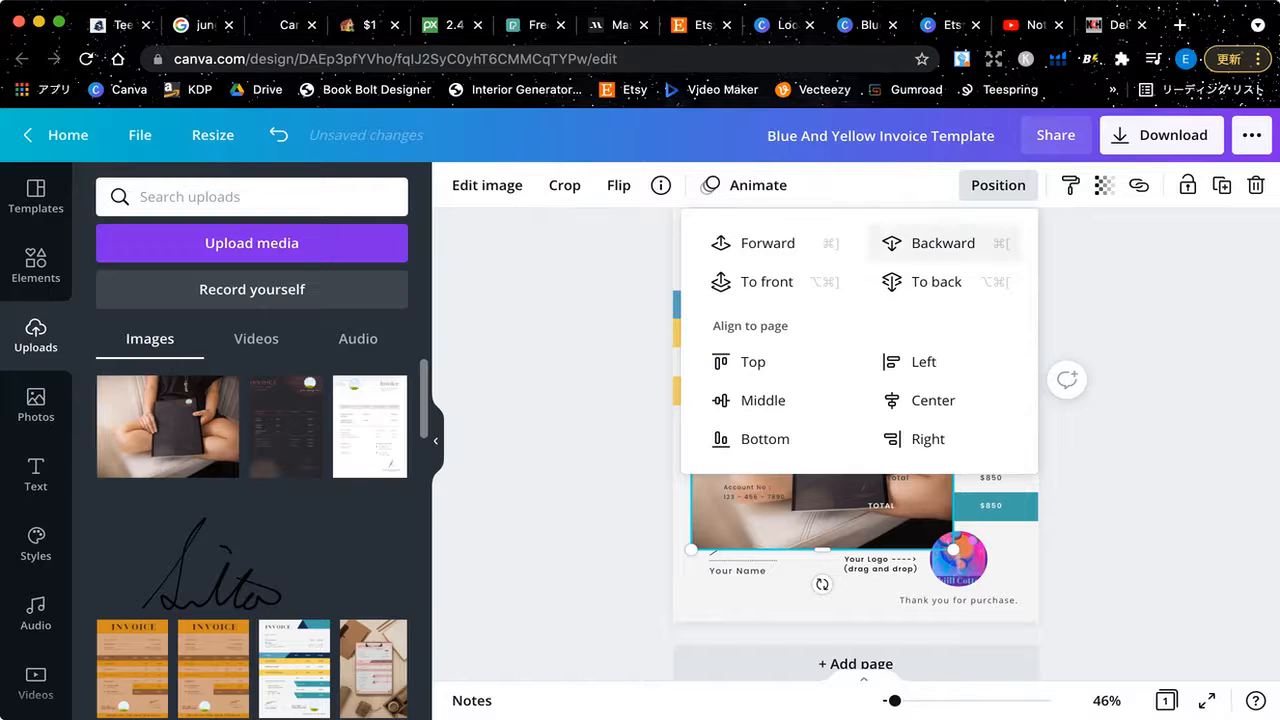
click(937, 281)
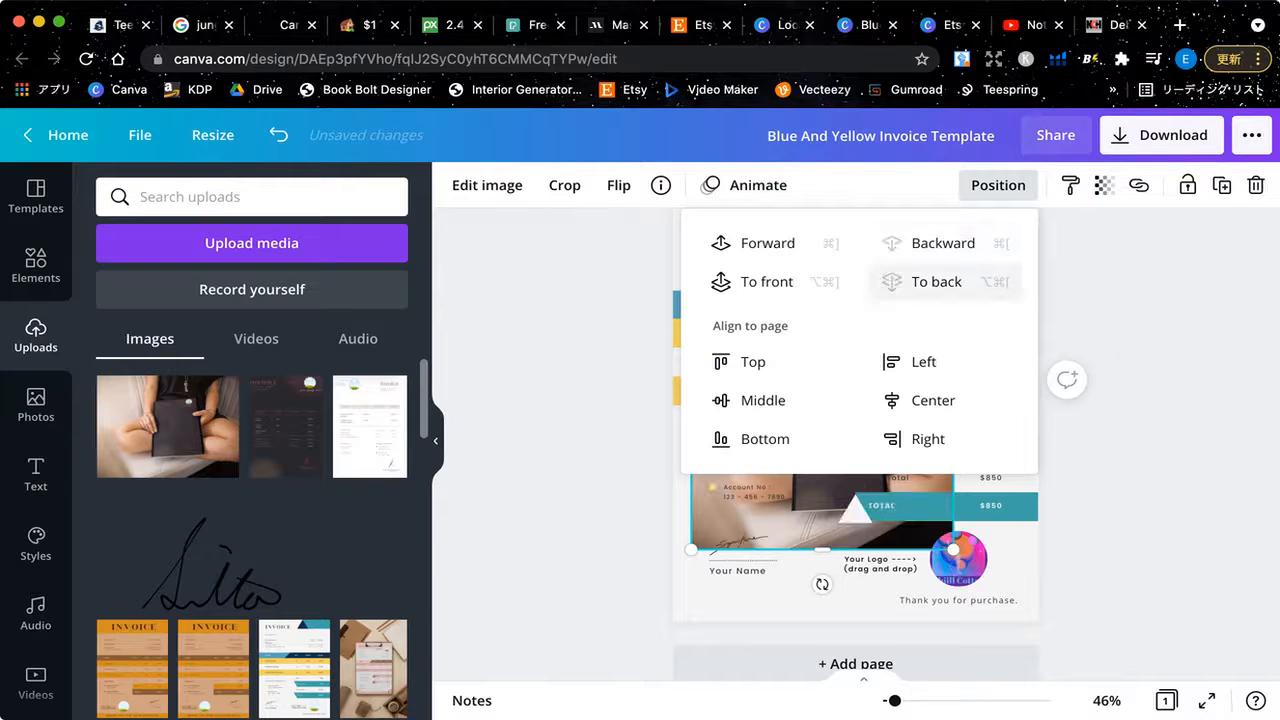
click(998, 185)
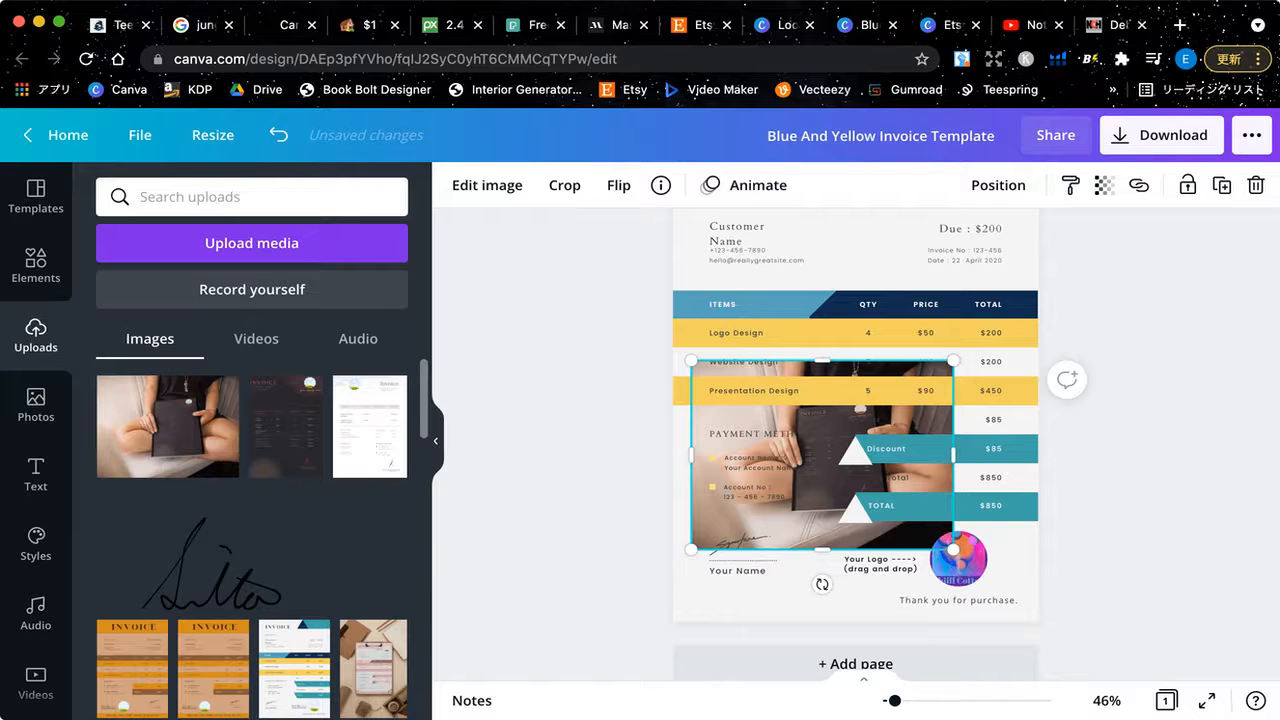
Move the photo up over the items table and send it to the back again
drag(822, 455, 824, 357)
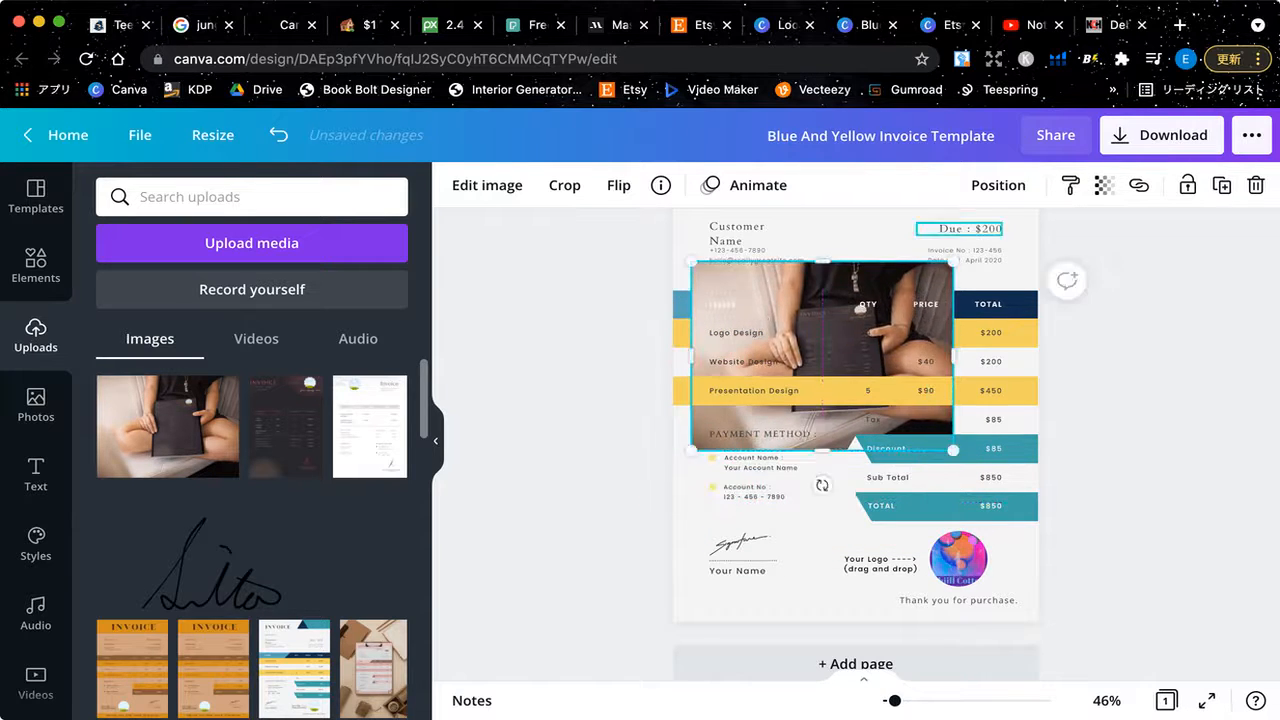
click(998, 185)
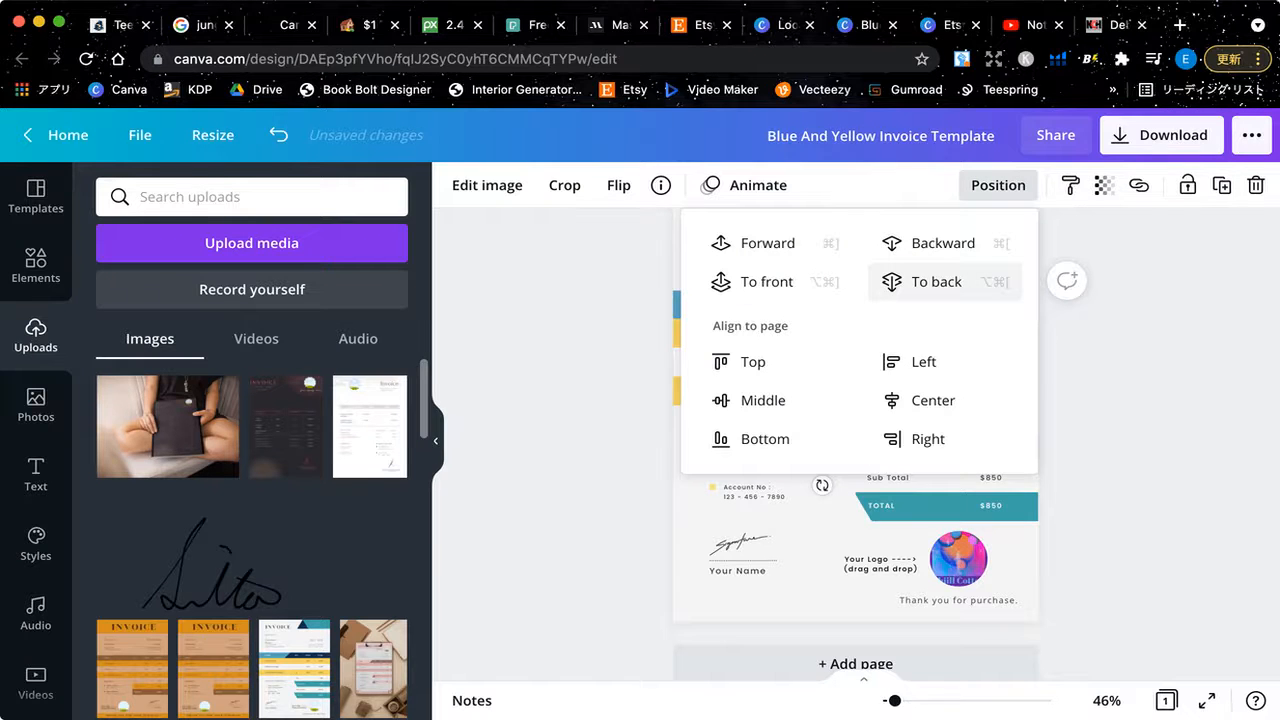
click(936, 281)
key(Escape)
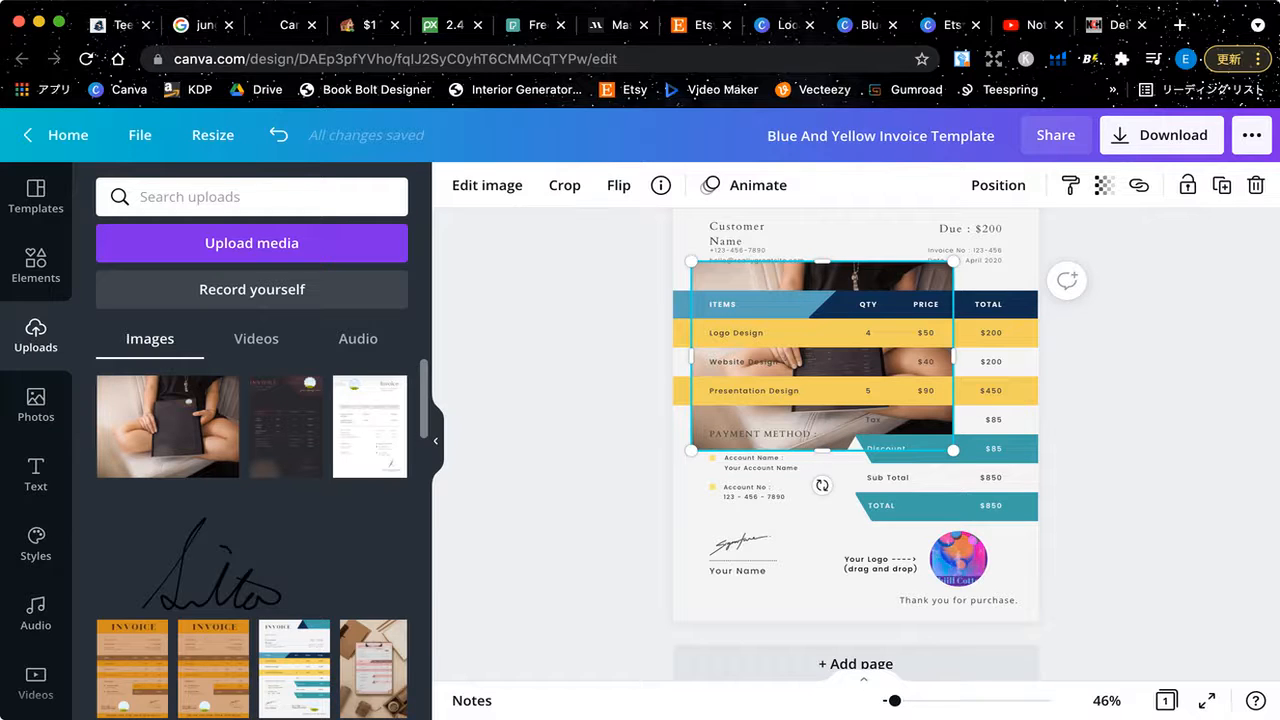
Undo the photo's upward move and both of its send-to-back changes
click(278, 135)
click(278, 135)
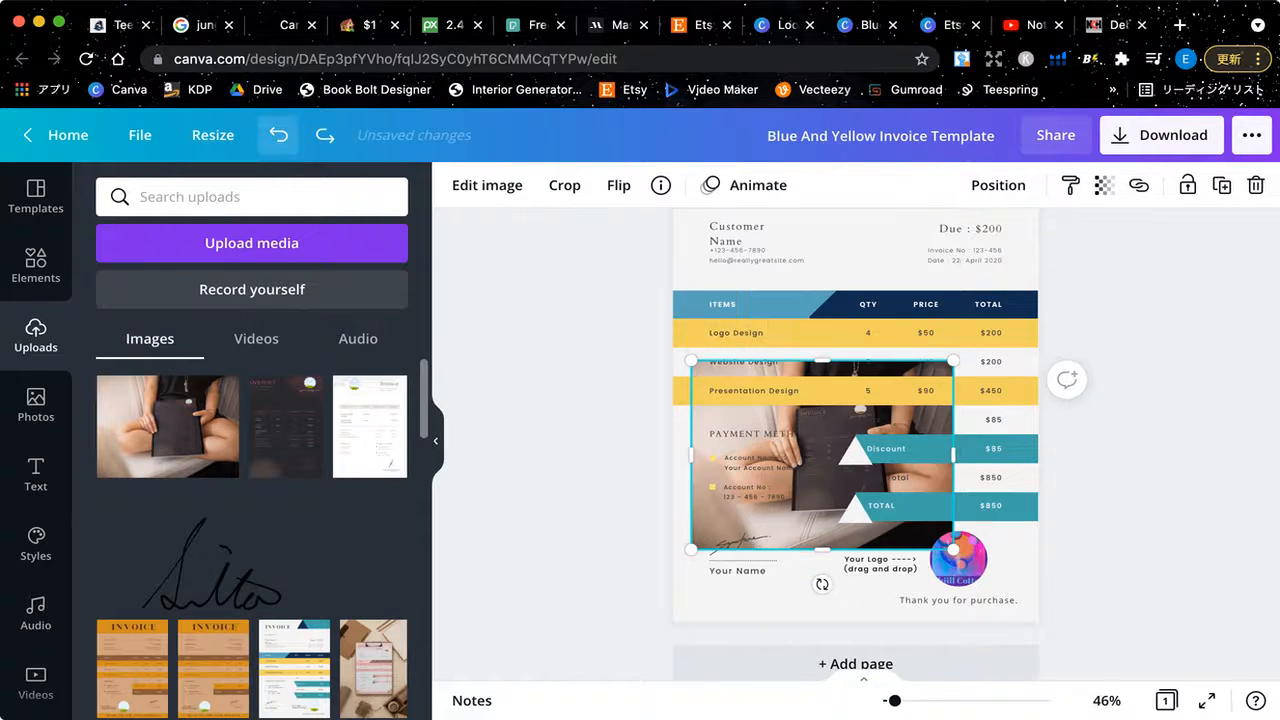
click(278, 135)
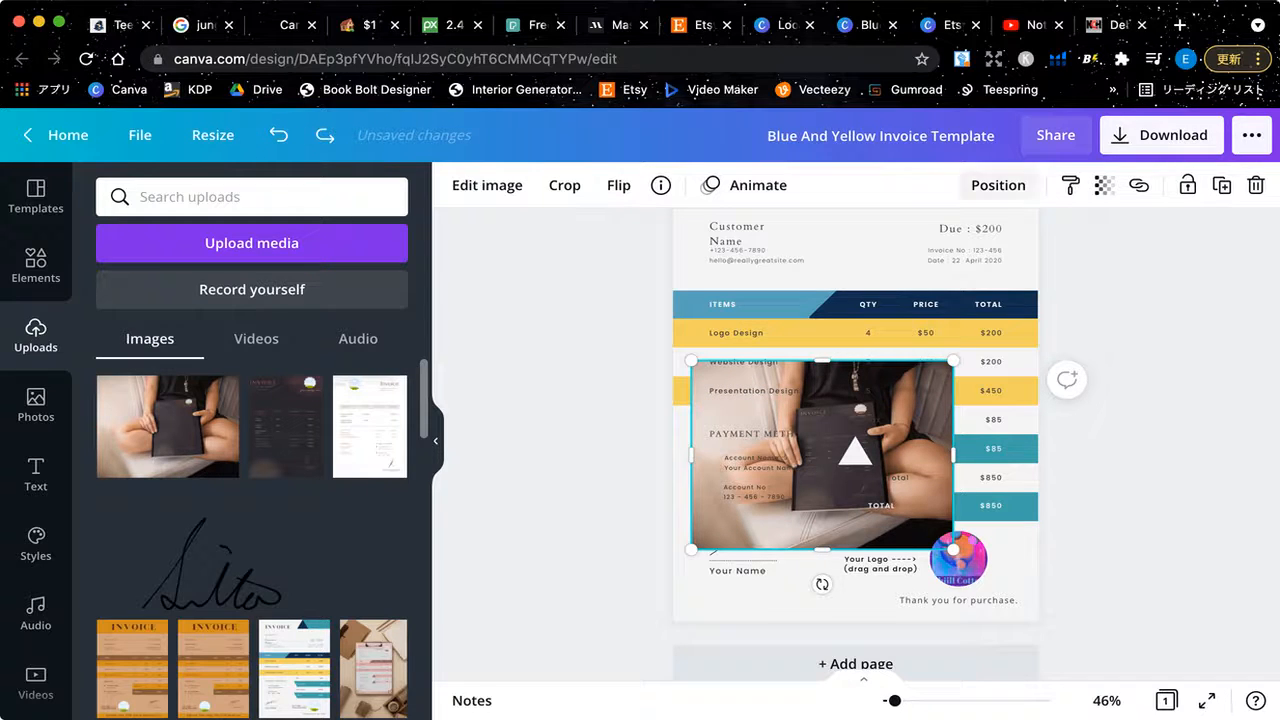
Bring the photo to the front of all layers and move it up over the items table
click(998, 185)
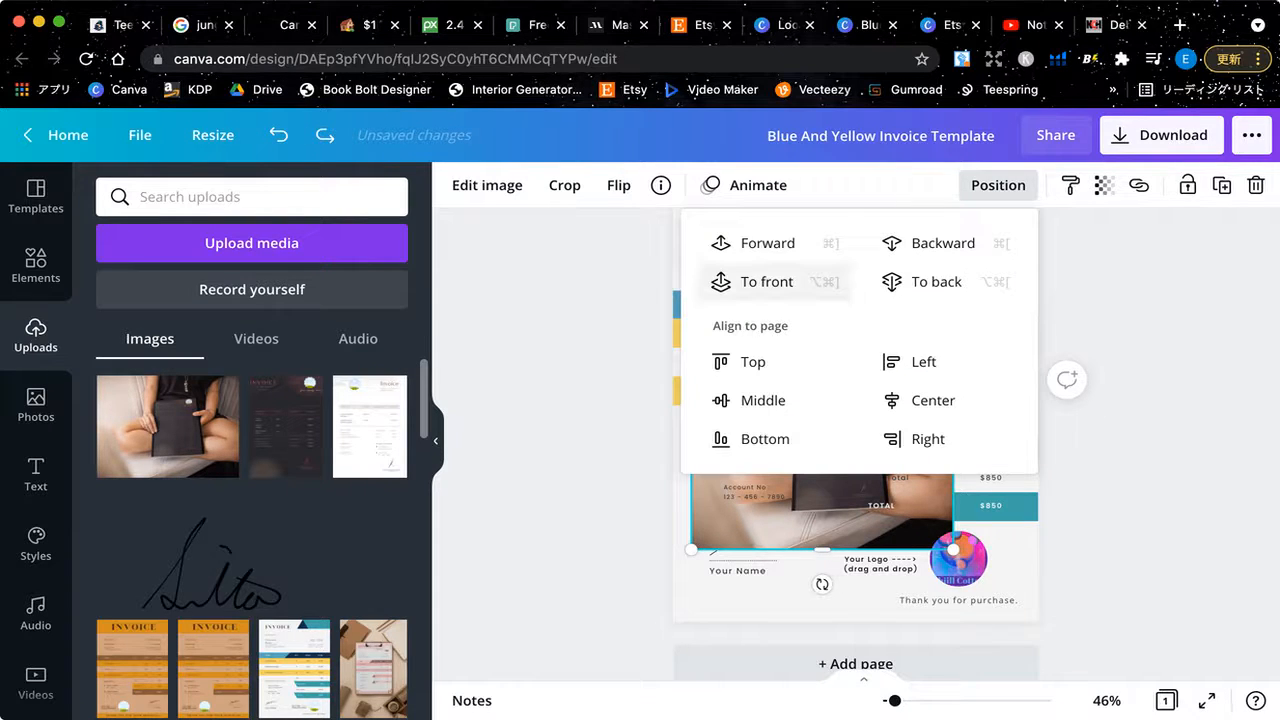
click(766, 282)
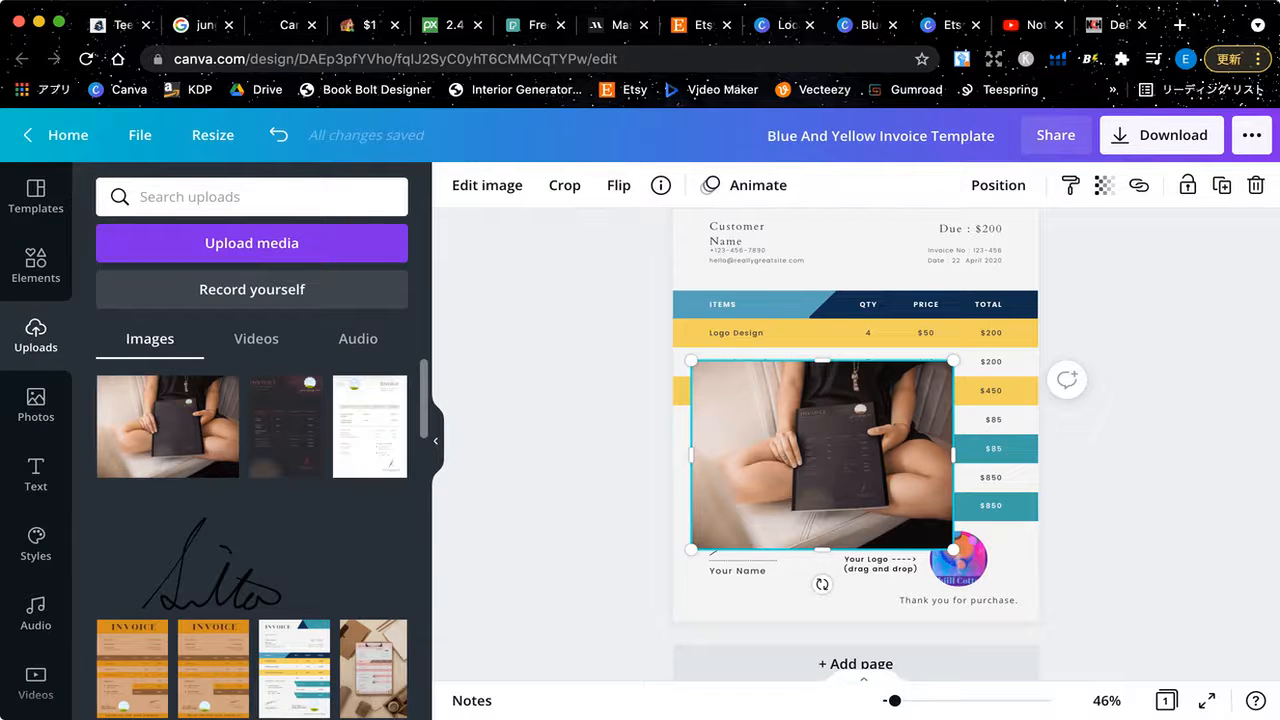
drag(822, 455, 819, 337)
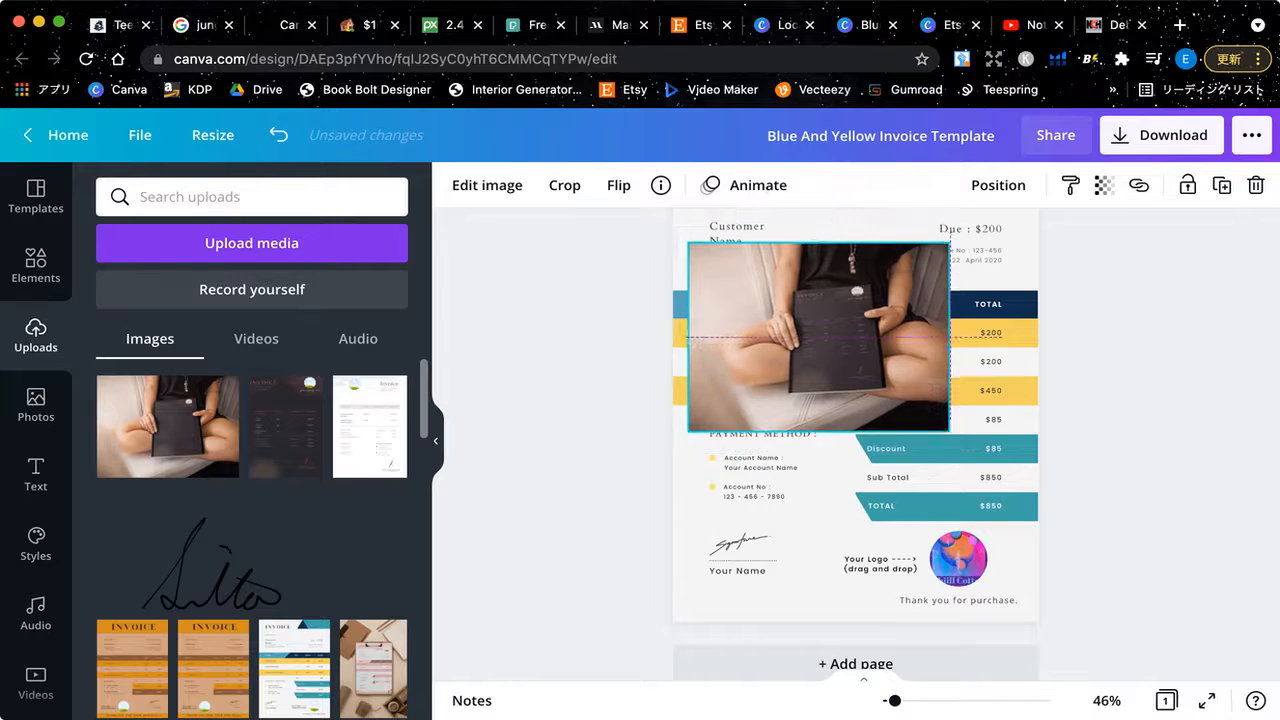
scroll(819, 337, up, 2)
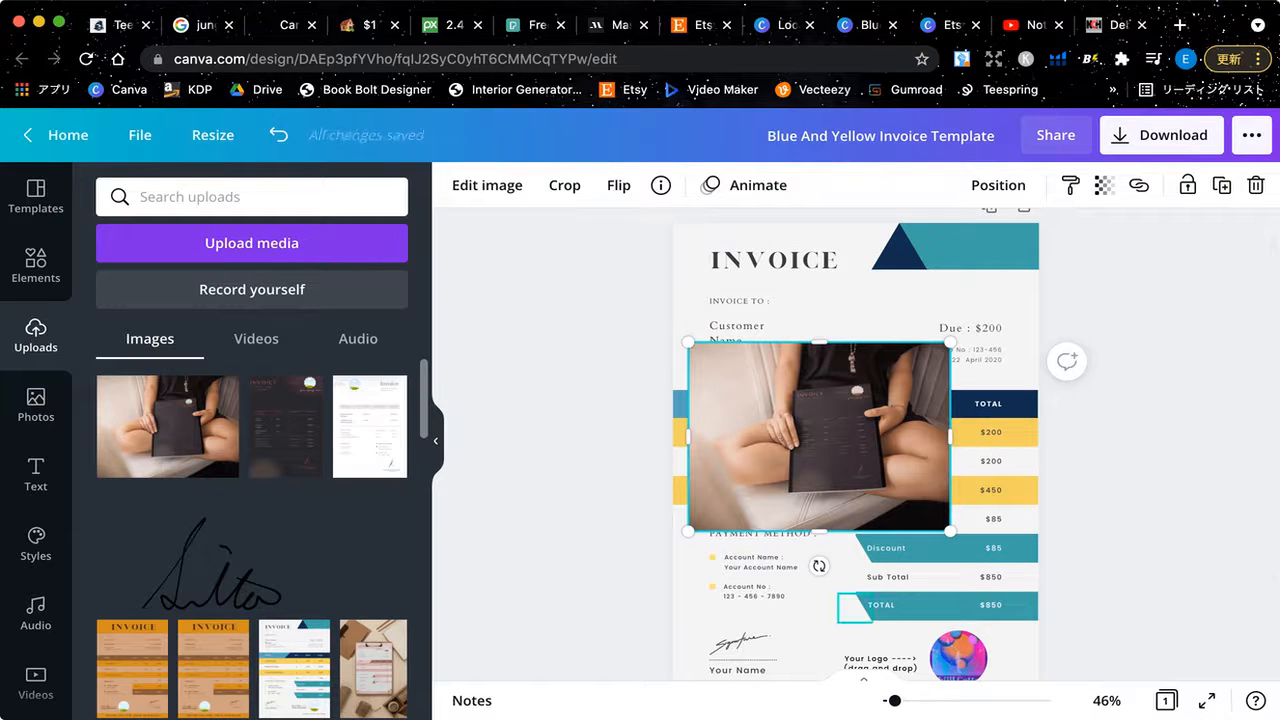
Delete the photo from the invoice and look over the whole page
key(Delete)
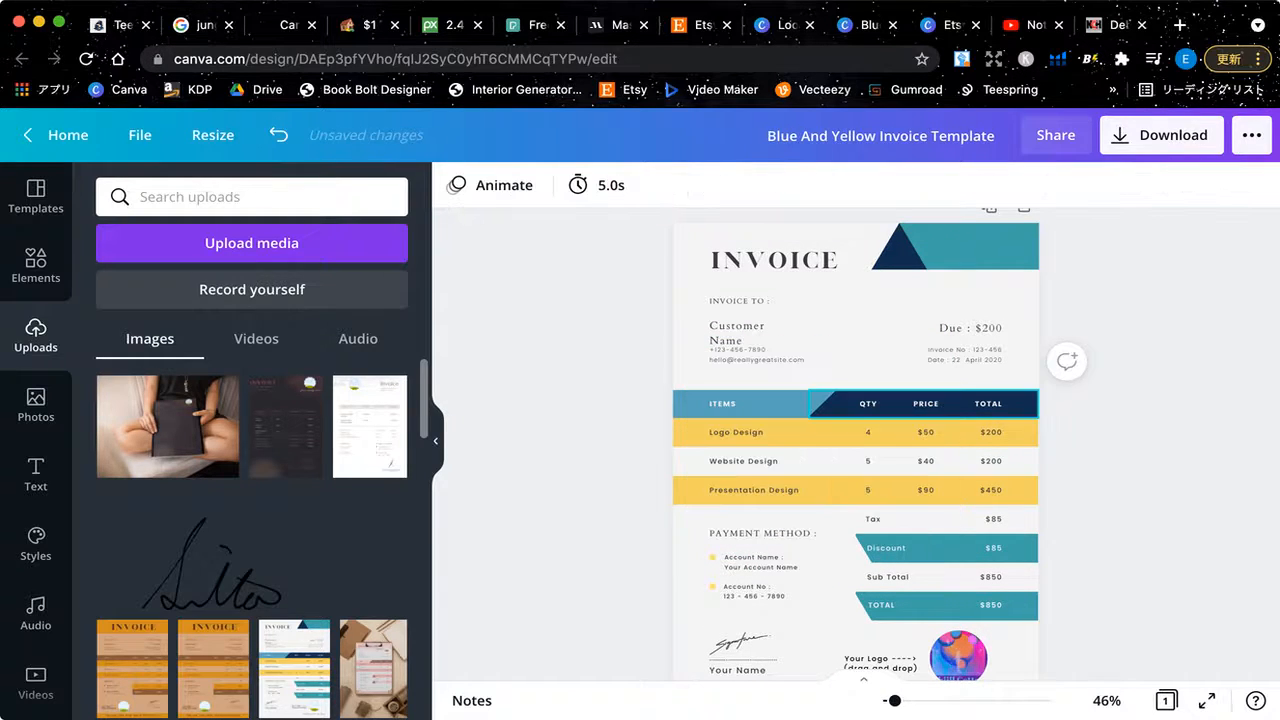
scroll(855, 445, down, 2)
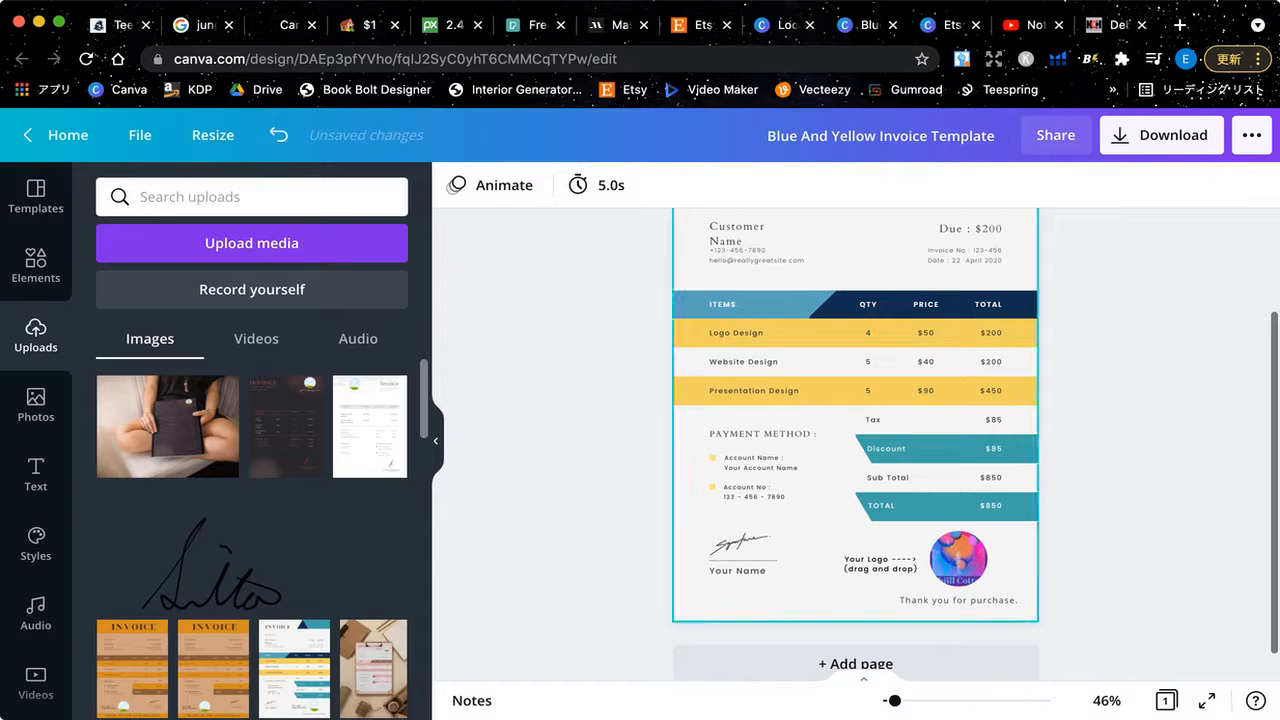
scroll(855, 445, up, 2)
scroll(855, 445, up, 2)
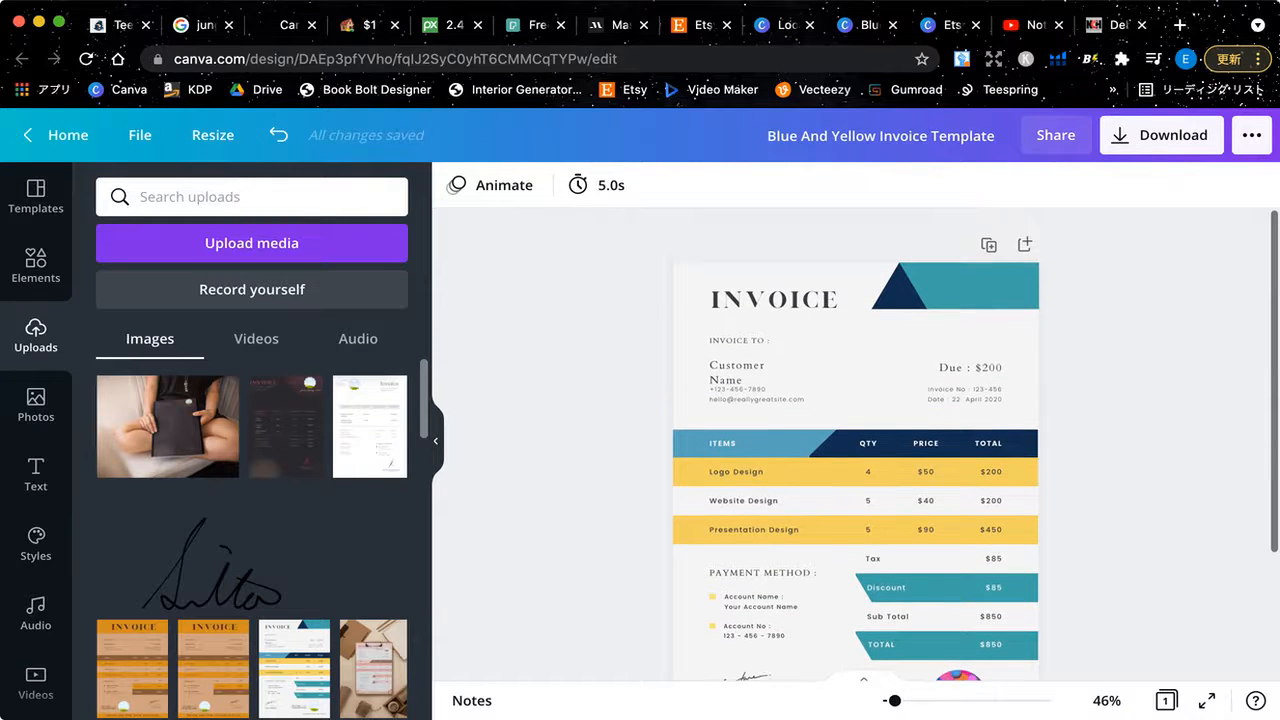
scroll(855, 445, down, 2)
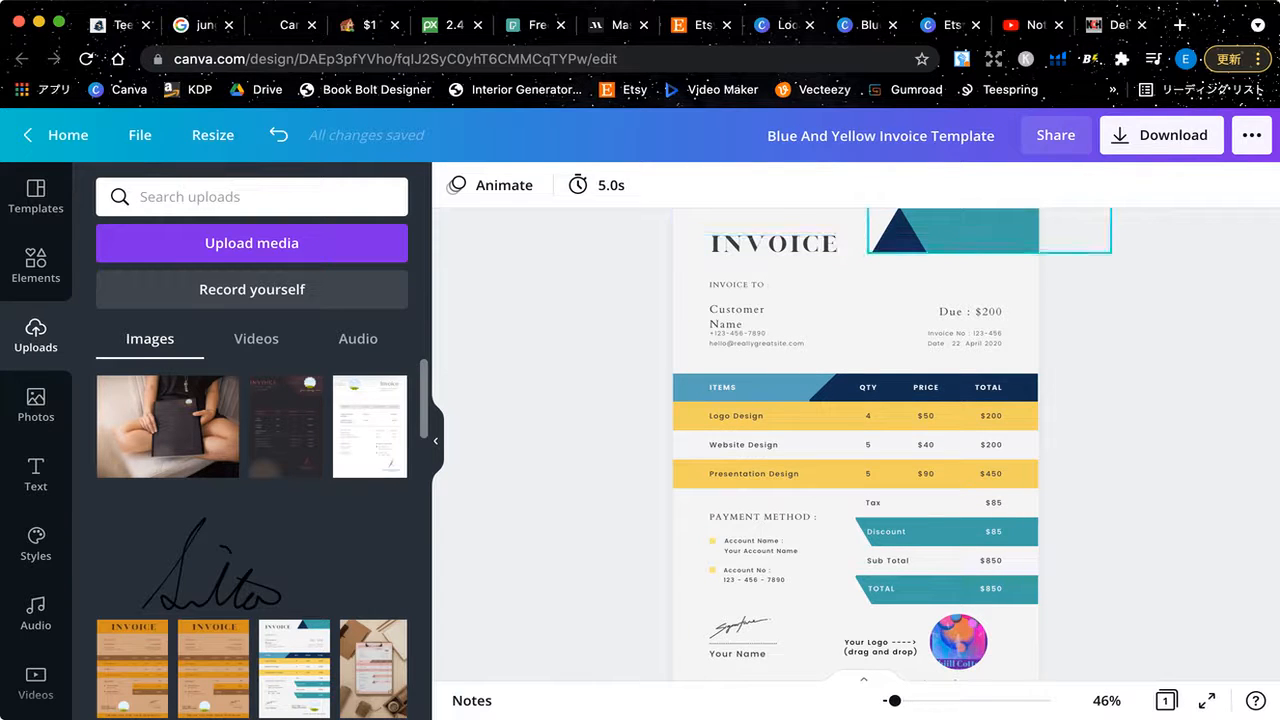
scroll(855, 445, up, 2)
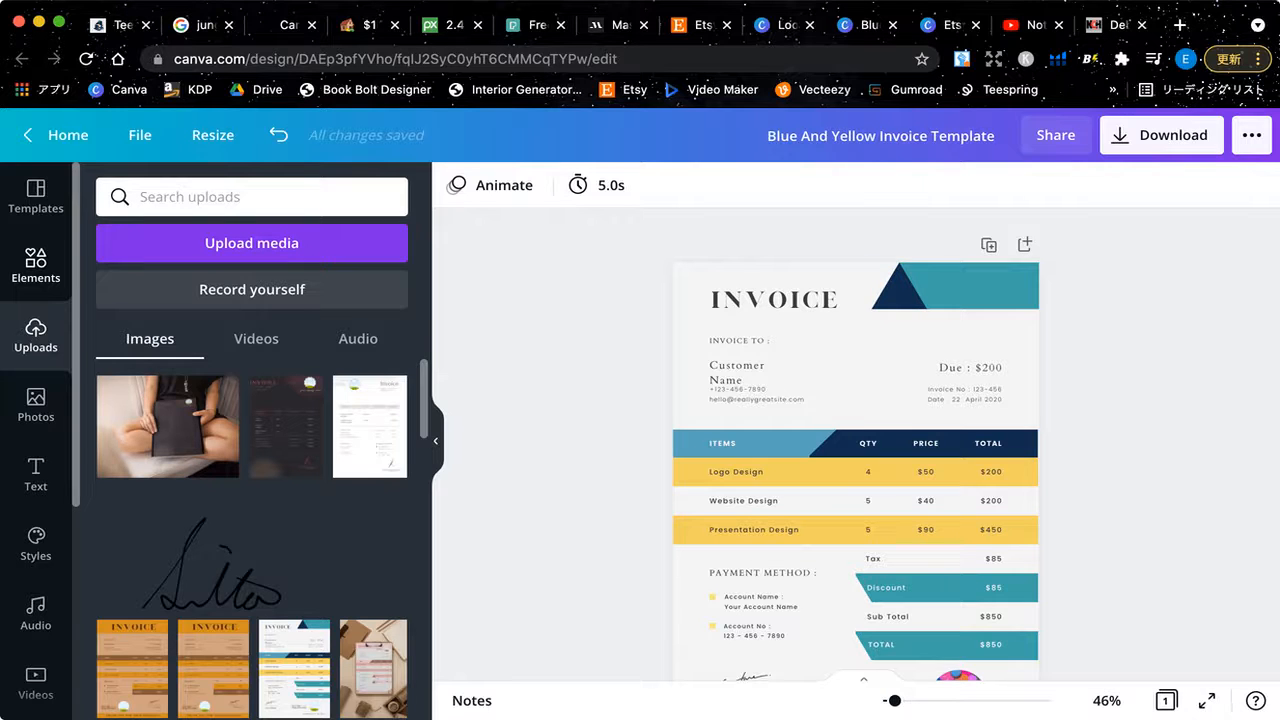
Search the elements library for "triangle" and limit the results to graphics
click(35, 265)
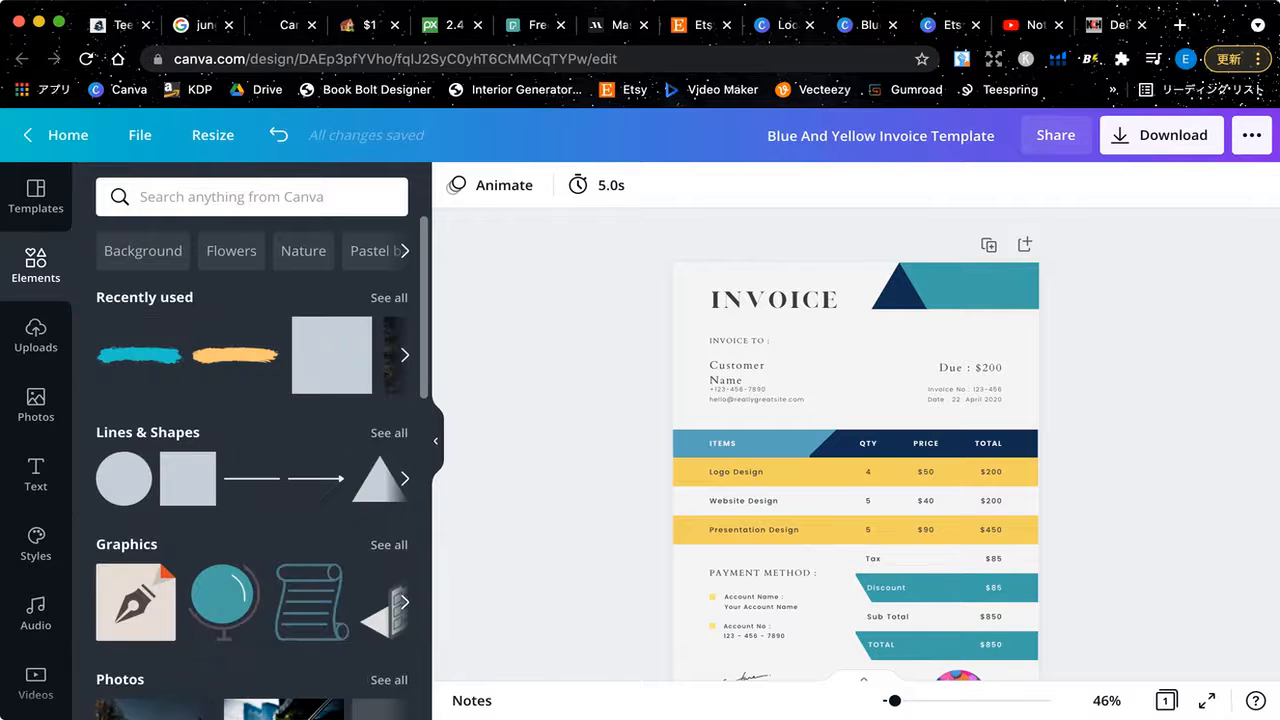
click(252, 197)
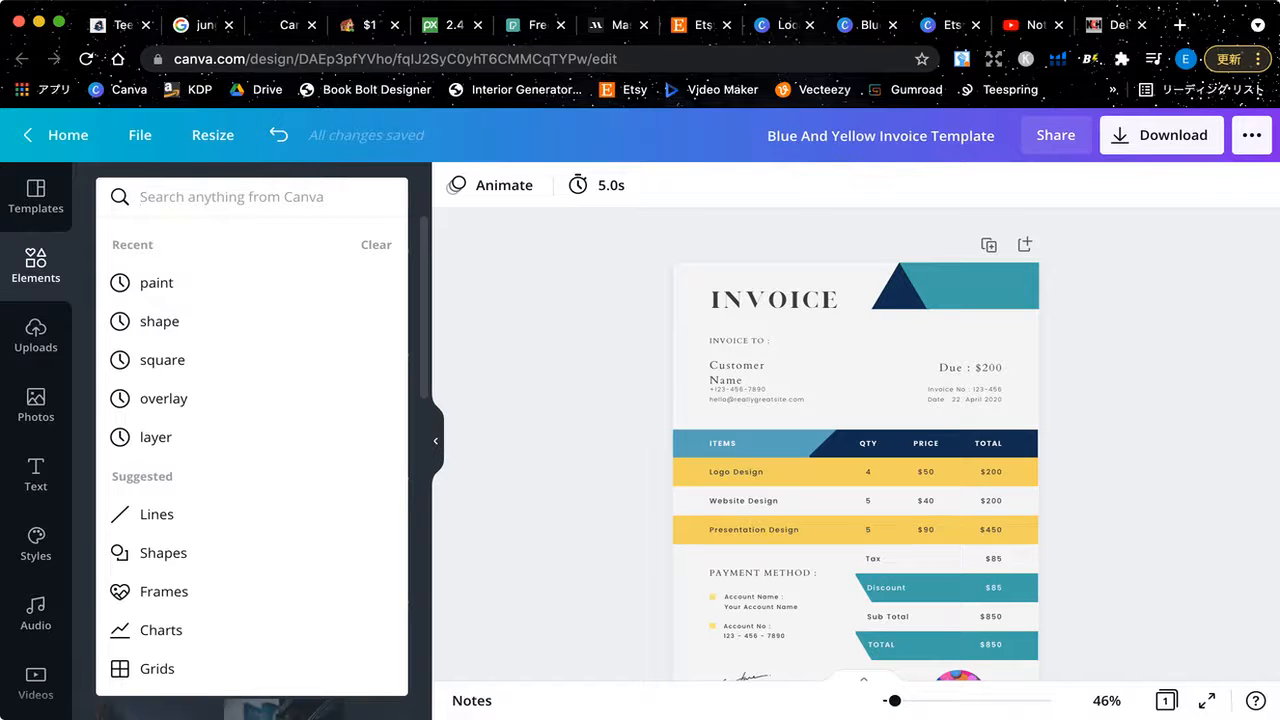
text(triangle)
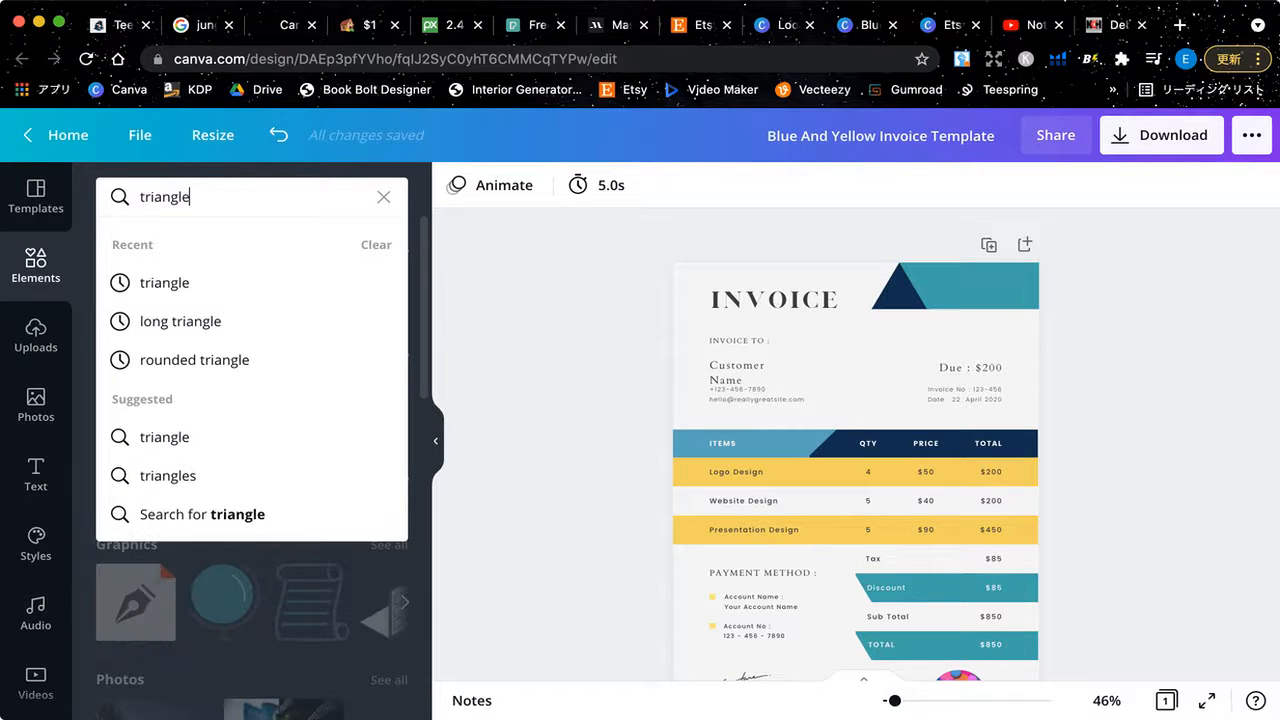
key(Return)
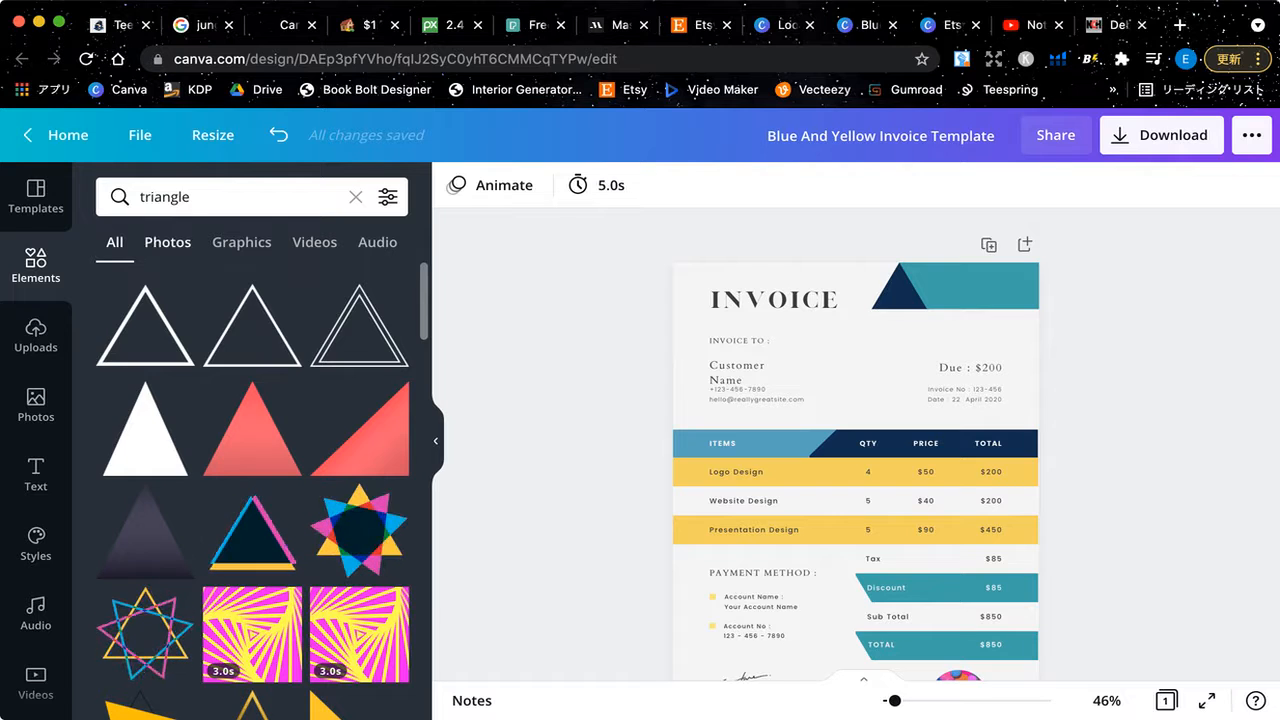
click(168, 243)
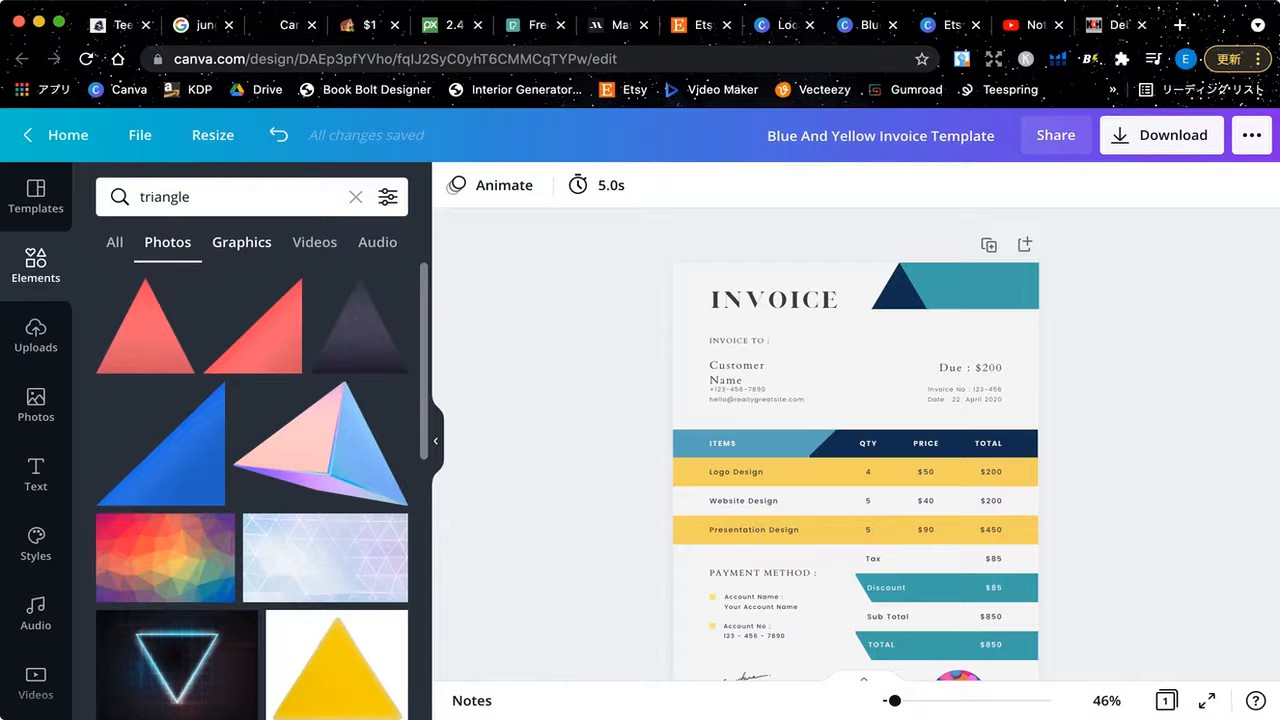
click(241, 242)
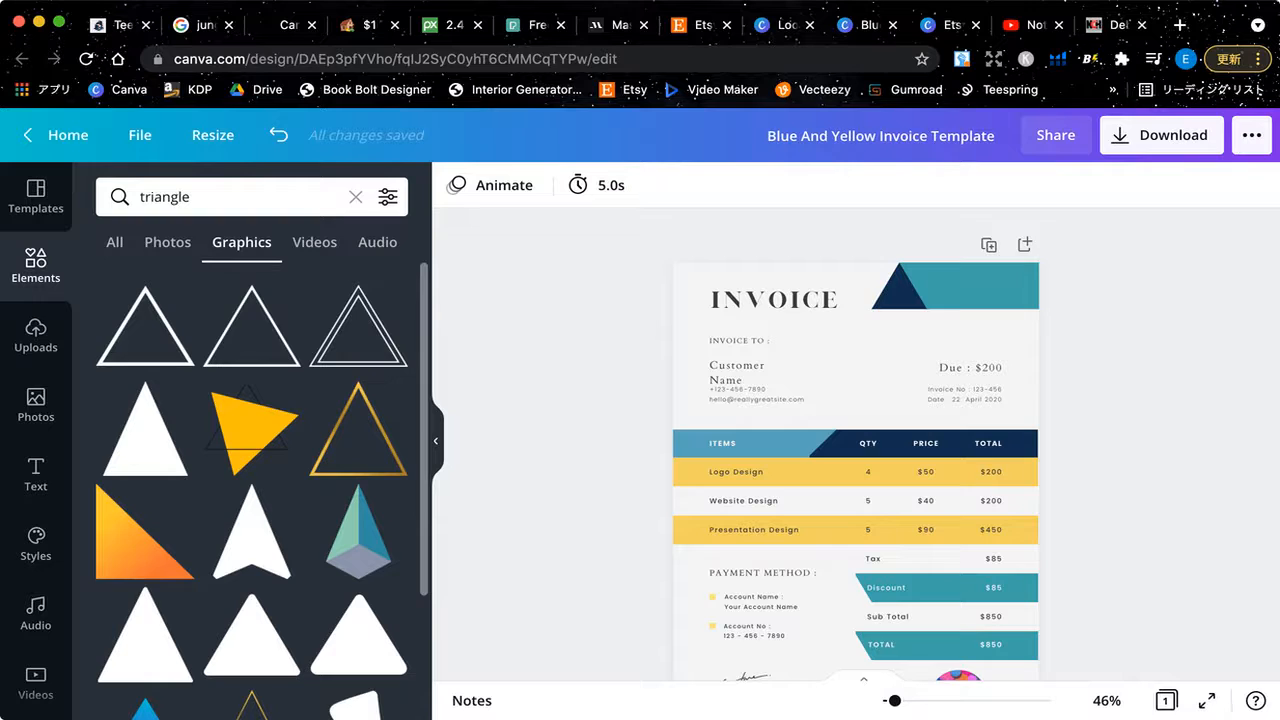
Insert the red, orange and yellow striped triangle graphic and place it over the INVOICE heading and customer details
scroll(285, 500, down, 3)
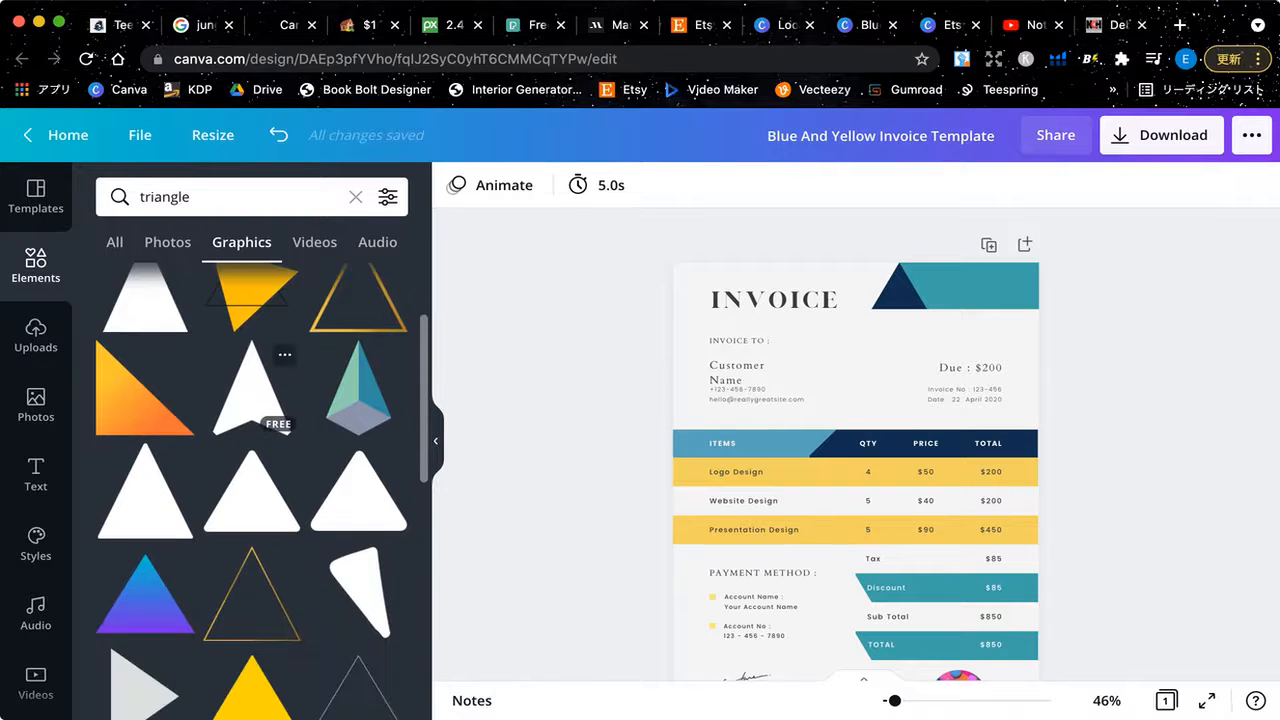
scroll(360, 590, down, 3)
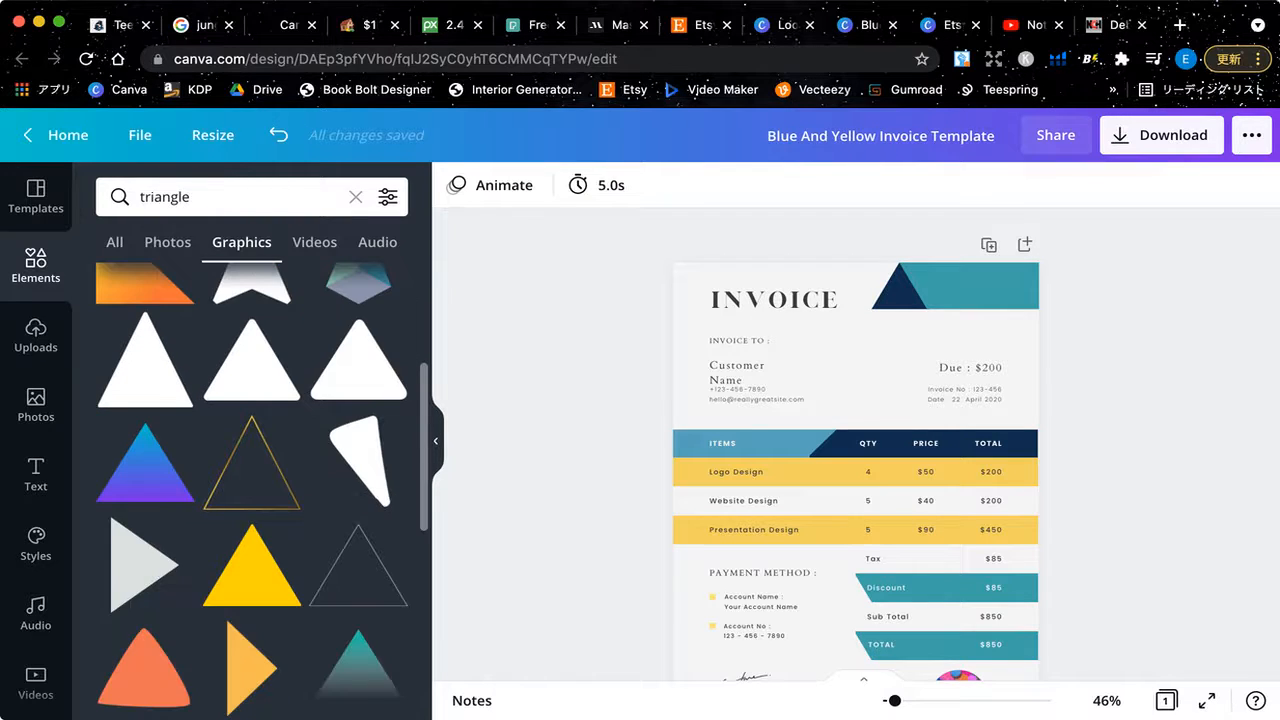
scroll(260, 640, down, 2)
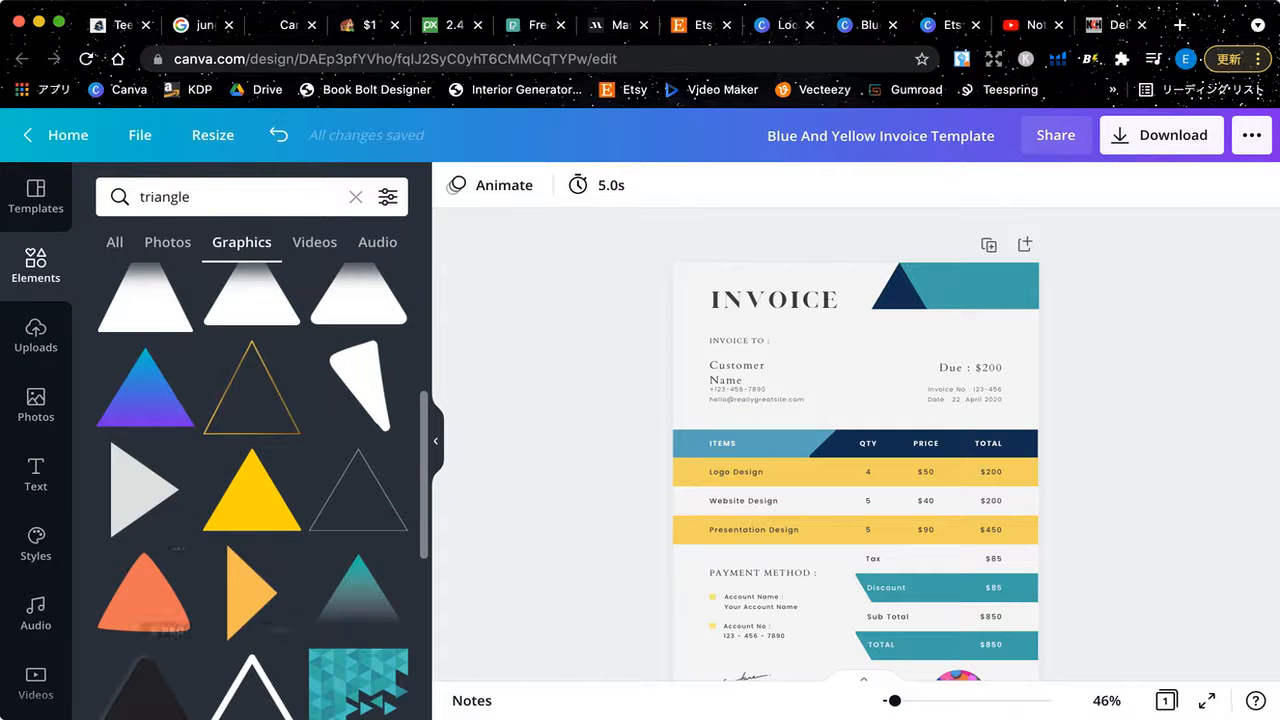
scroll(145, 590, down, 2)
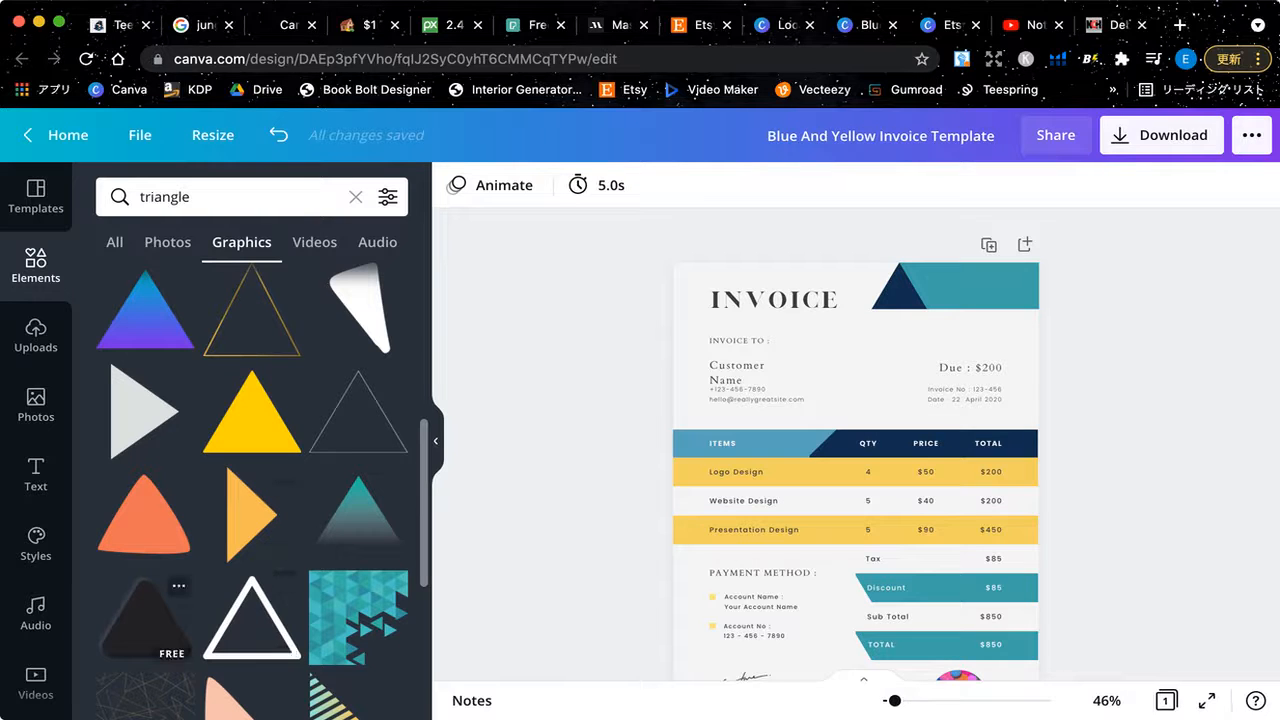
scroll(145, 600, down, 8)
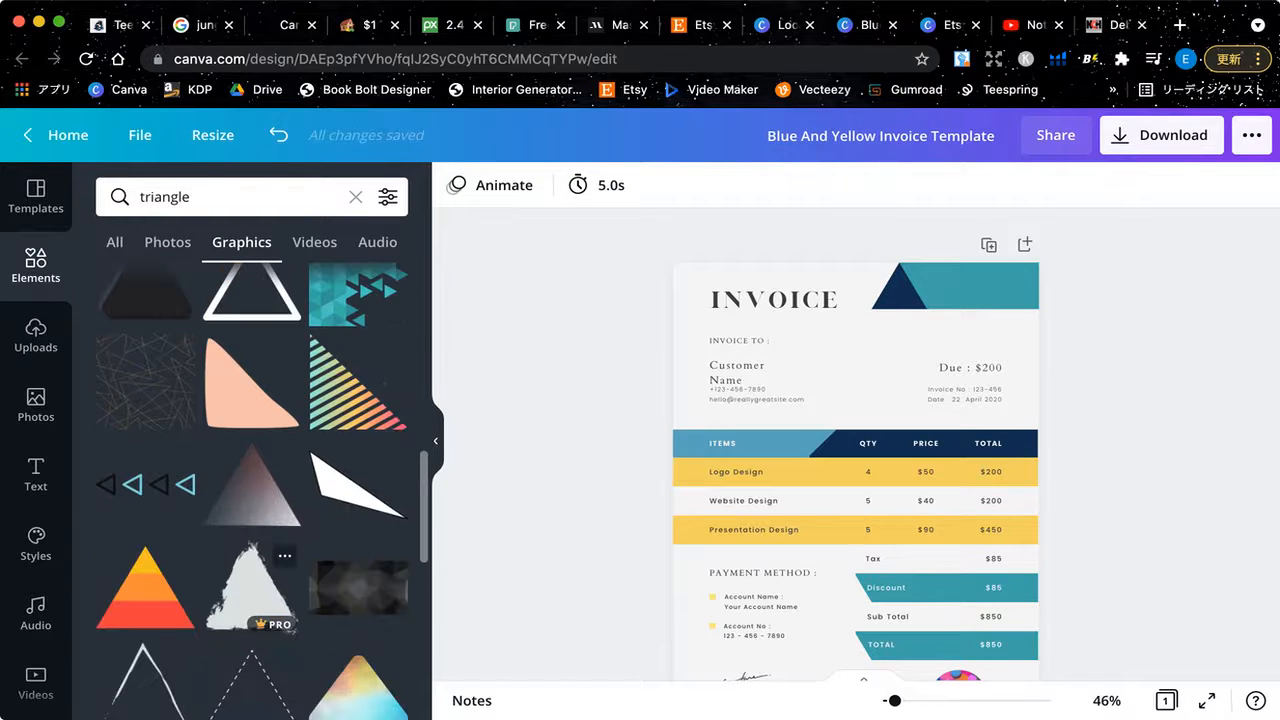
click(145, 590)
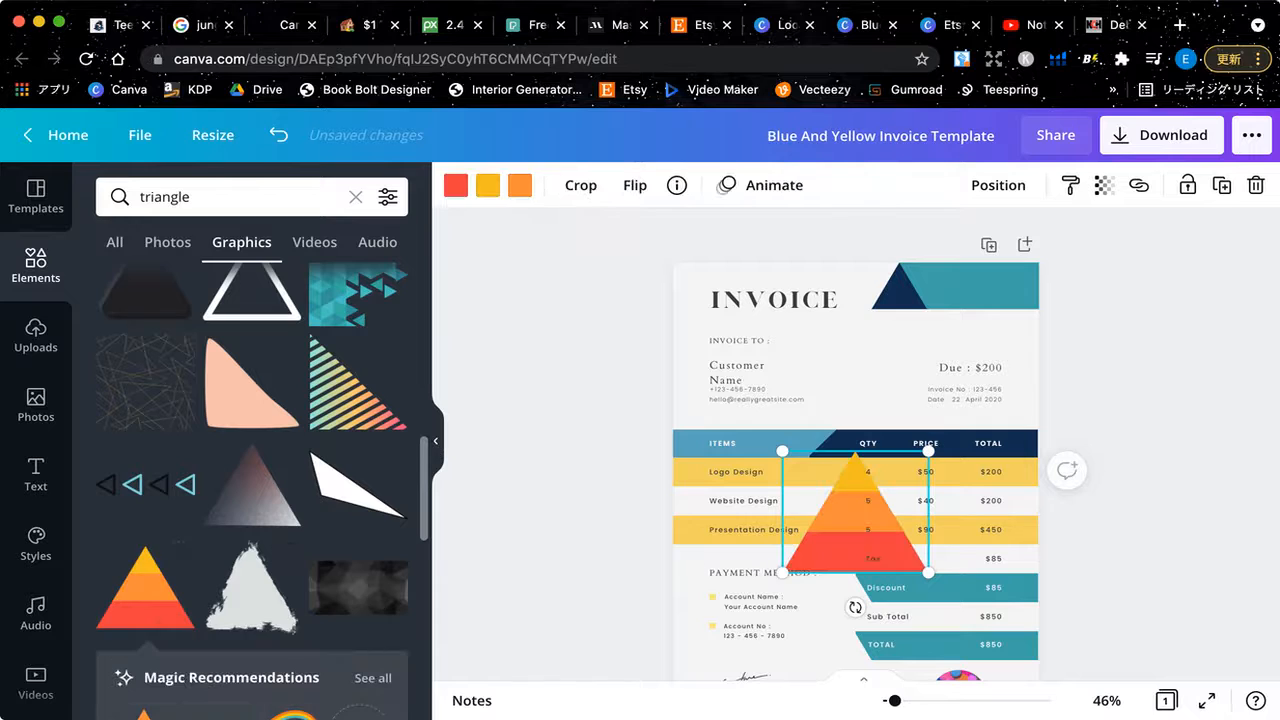
drag(855, 520, 760, 344)
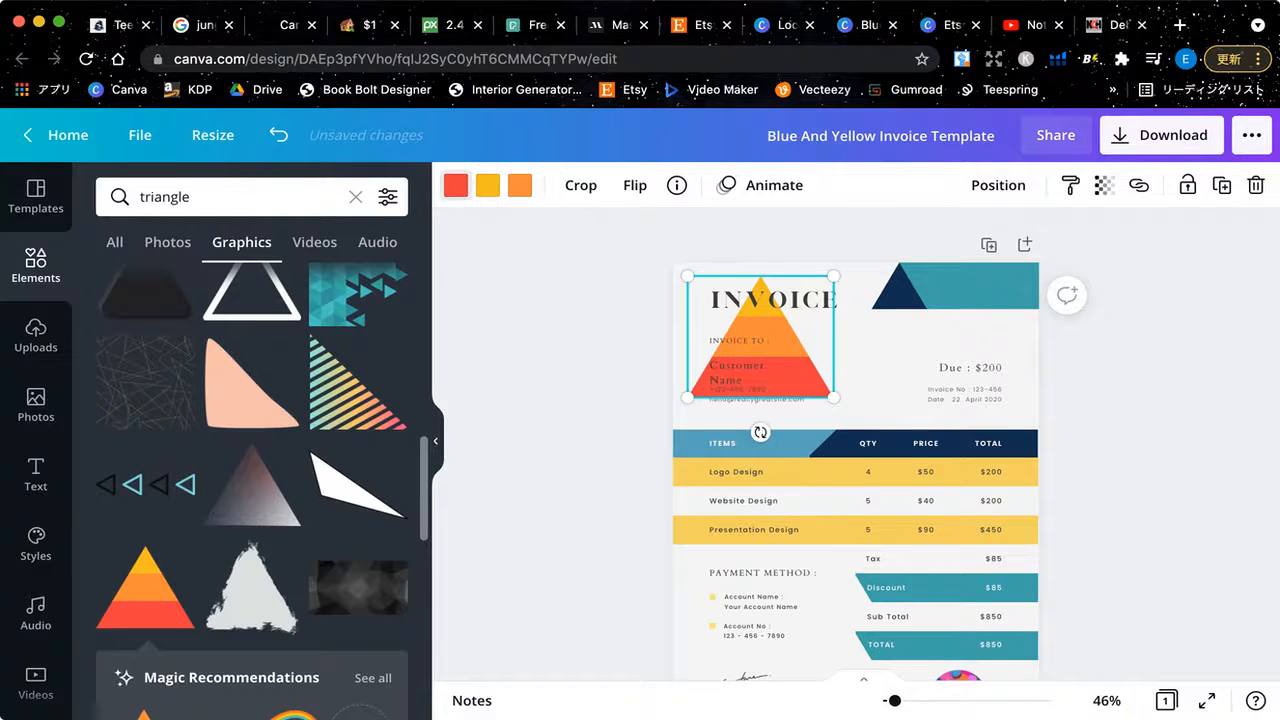
Recolor the triangle with document colors: amber for the bottom stripe, teal for the tip and light blue for the middle stripe
click(455, 185)
click(171, 338)
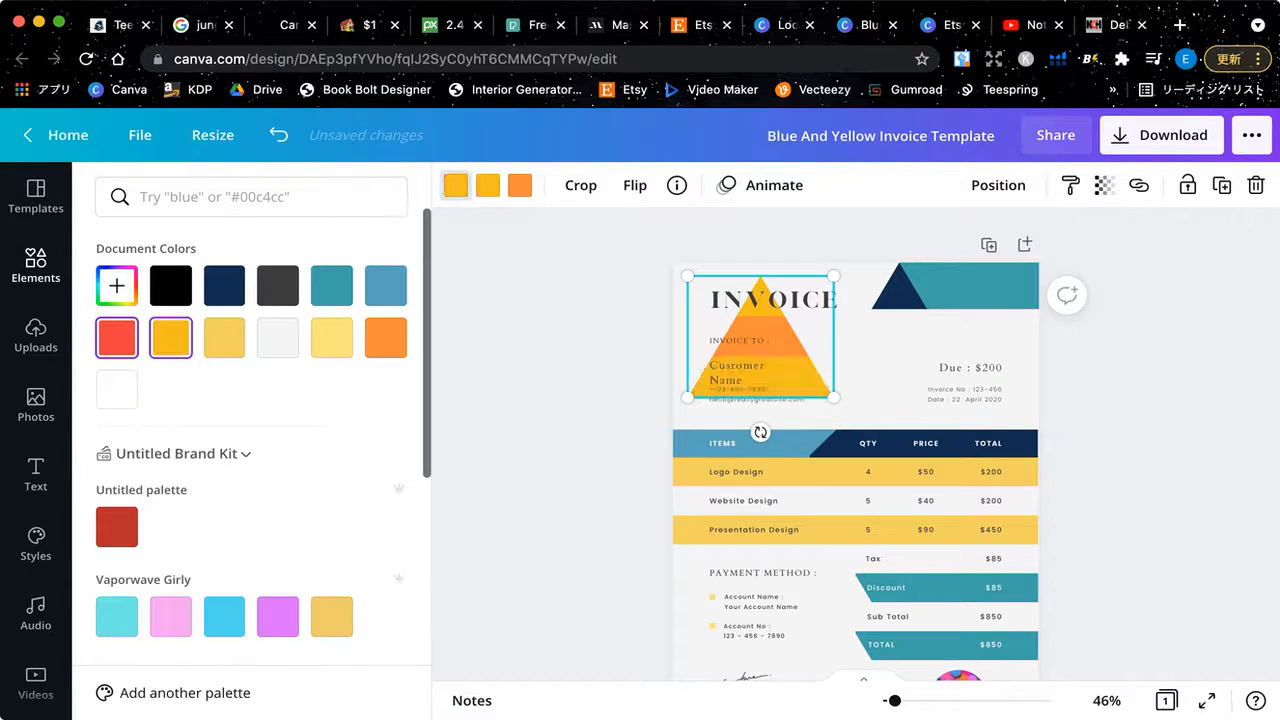
click(331, 285)
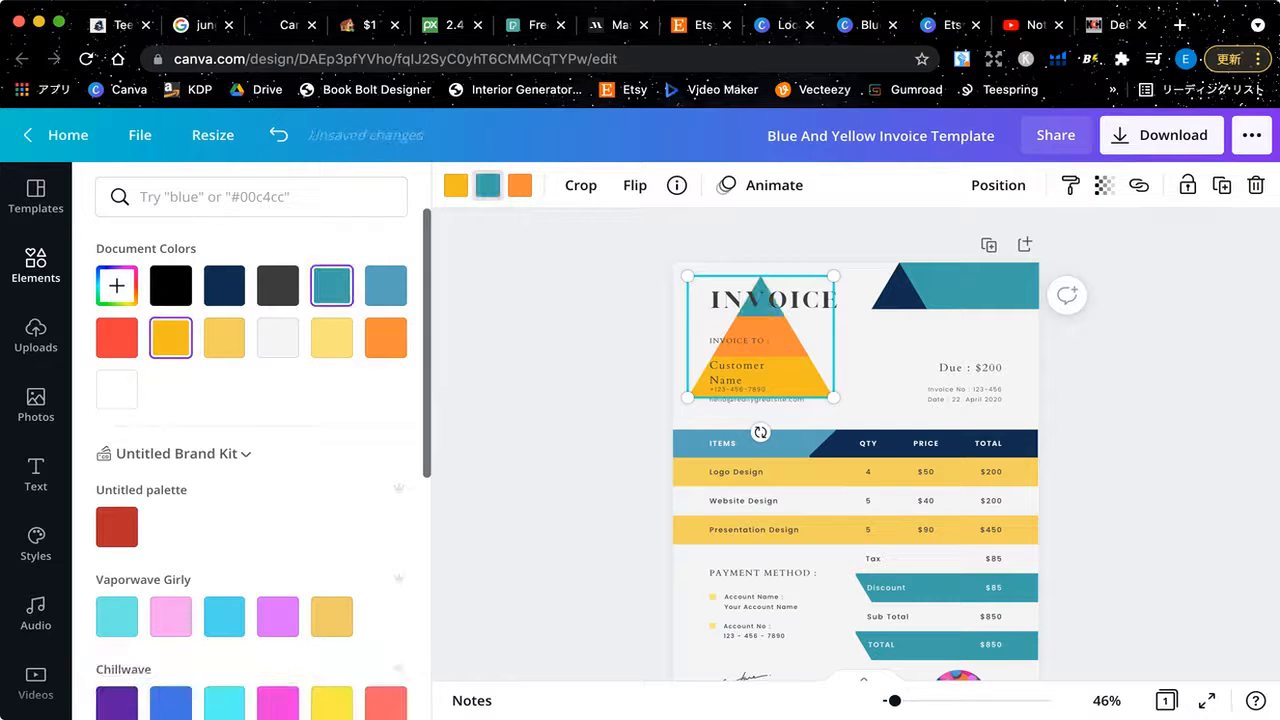
click(519, 185)
click(385, 285)
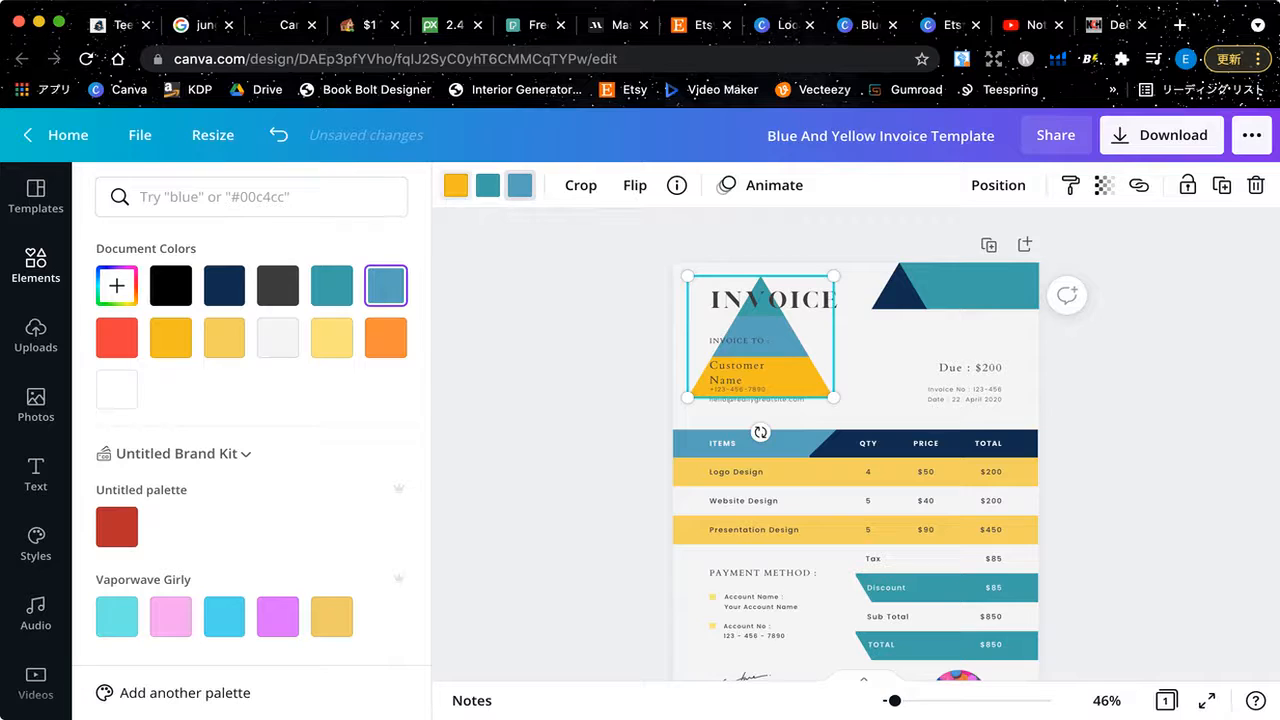
Change the triangle's bottom stripe to light blue and its middle stripe to amber, and deselect it
click(456, 185)
click(385, 285)
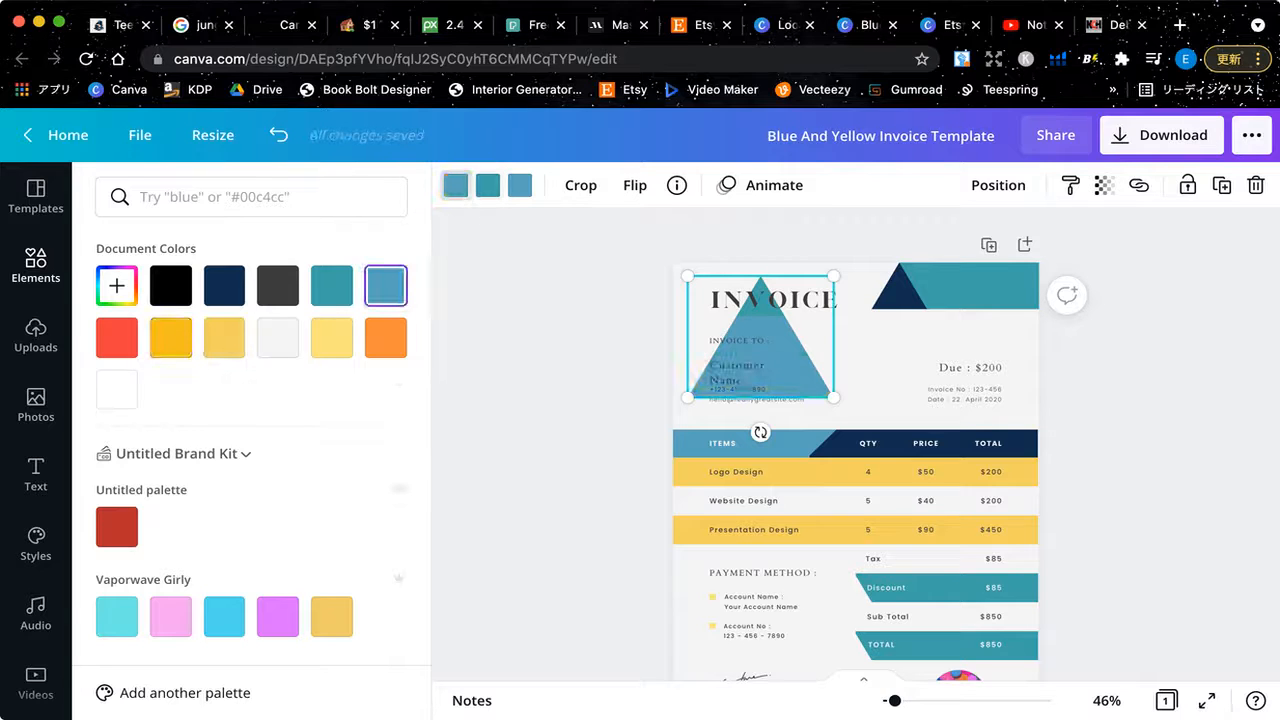
click(519, 185)
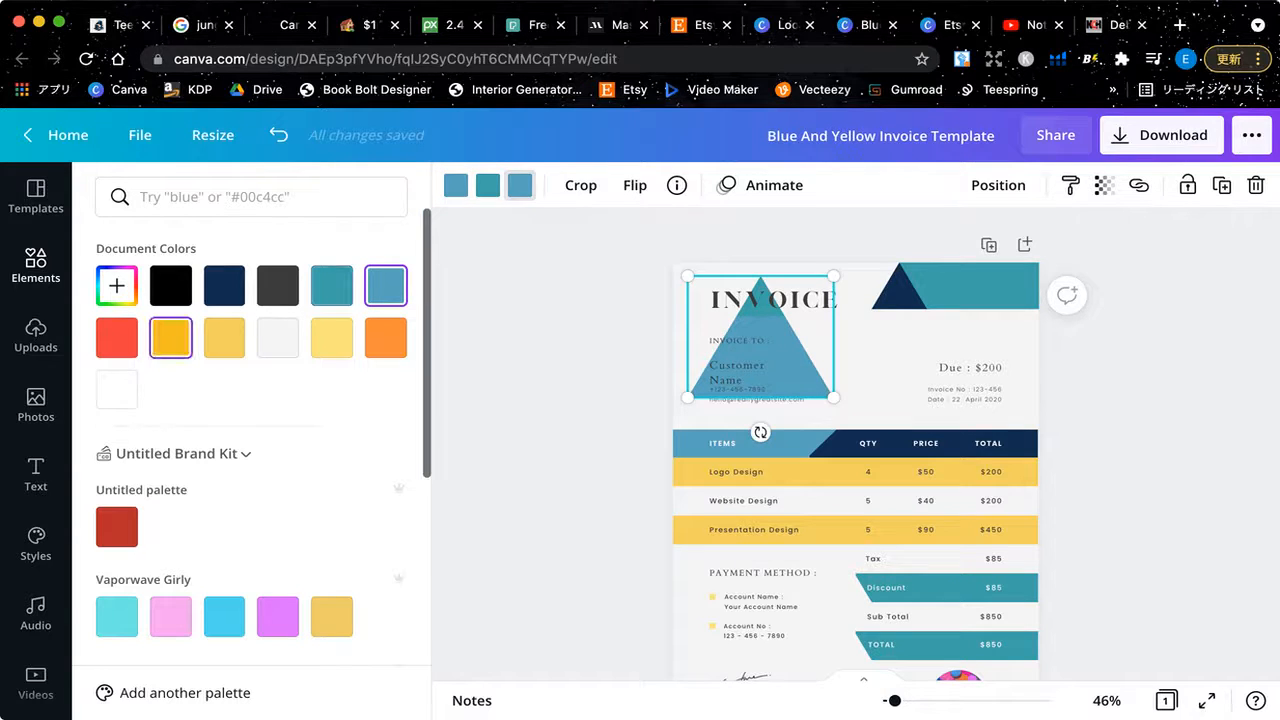
click(171, 338)
click(519, 185)
click(868, 360)
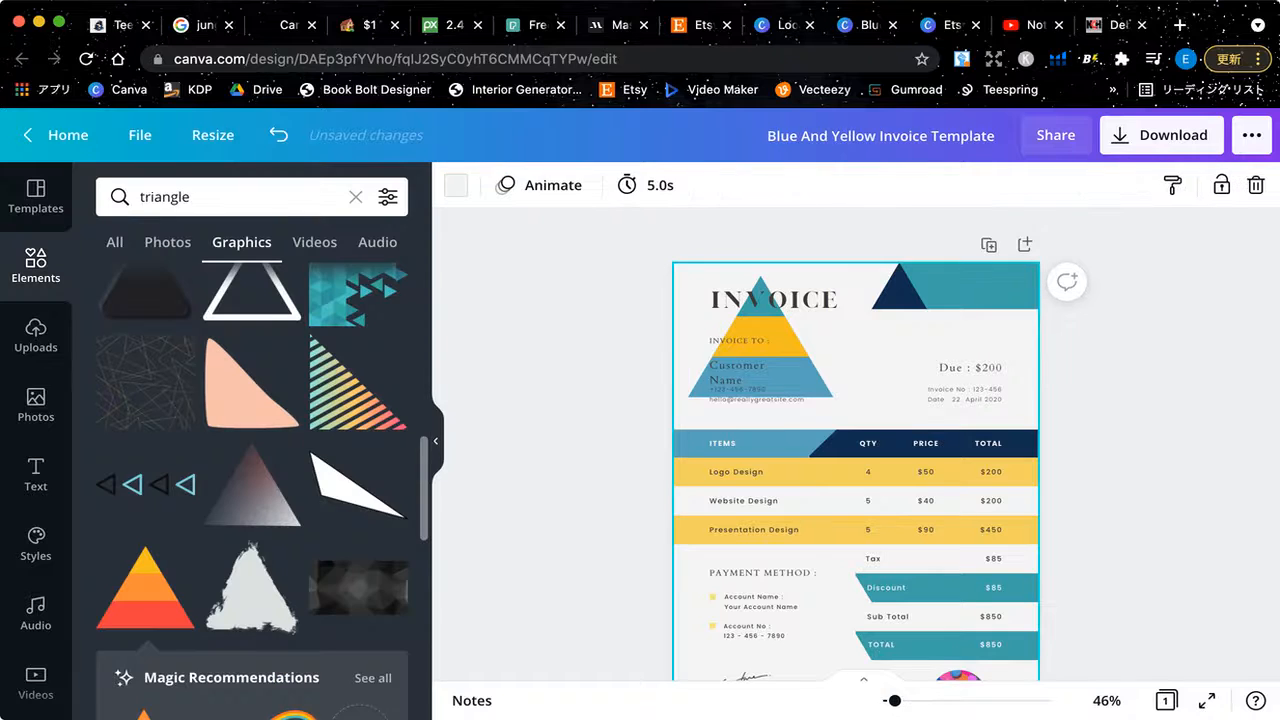
Shift the recolored triangle horizontally toward the middle of the invoice header, partly clear of the customer details
click(776, 338)
drag(776, 338, 833, 338)
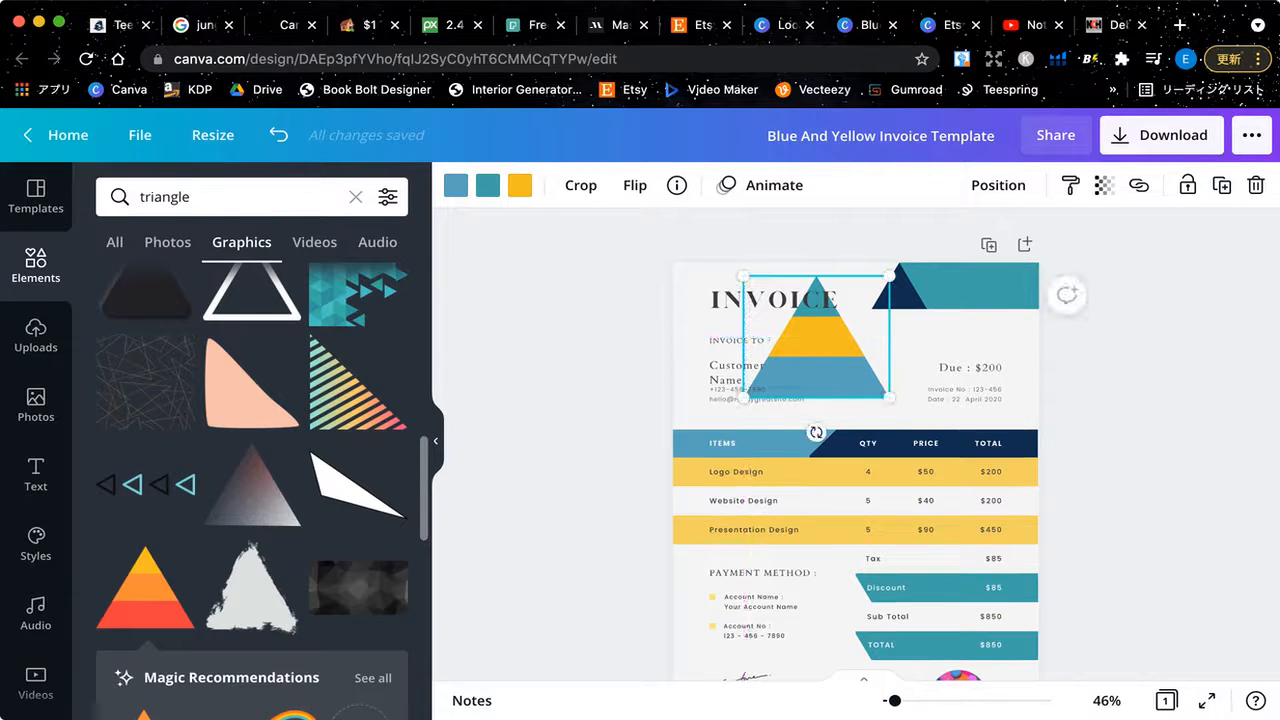
scroll(855, 450, down, 2)
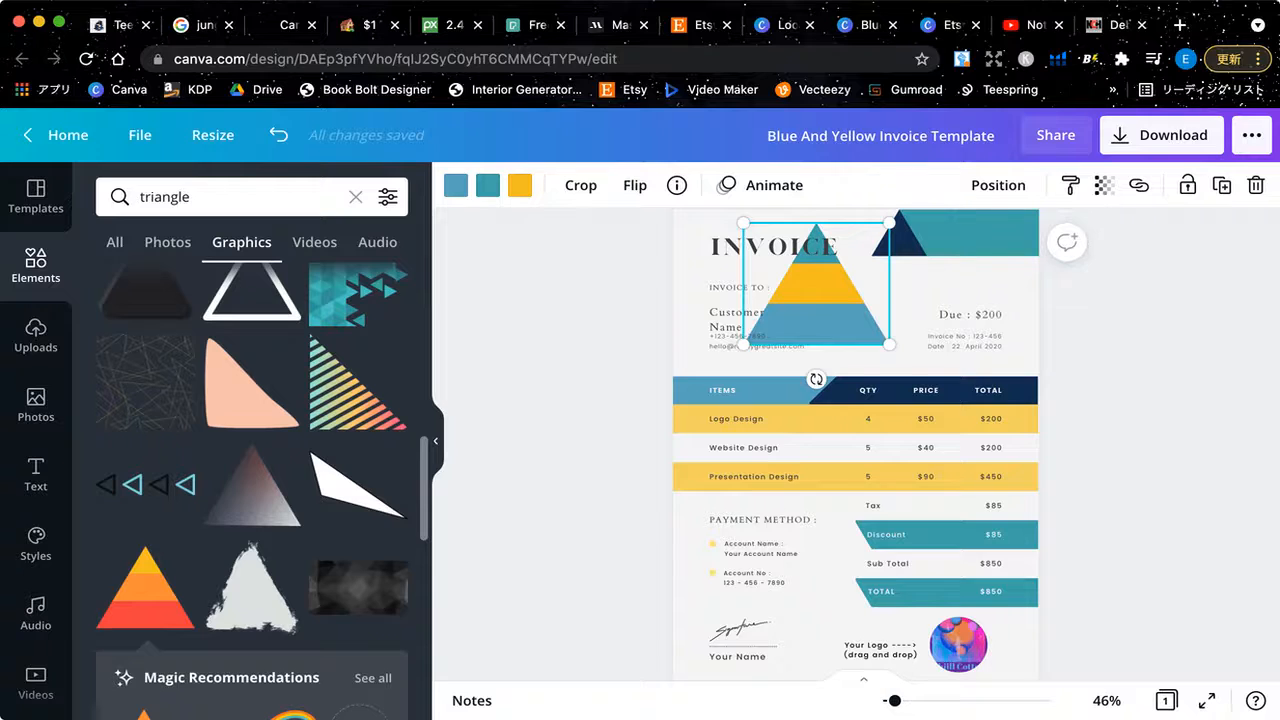
scroll(855, 445, down, 1)
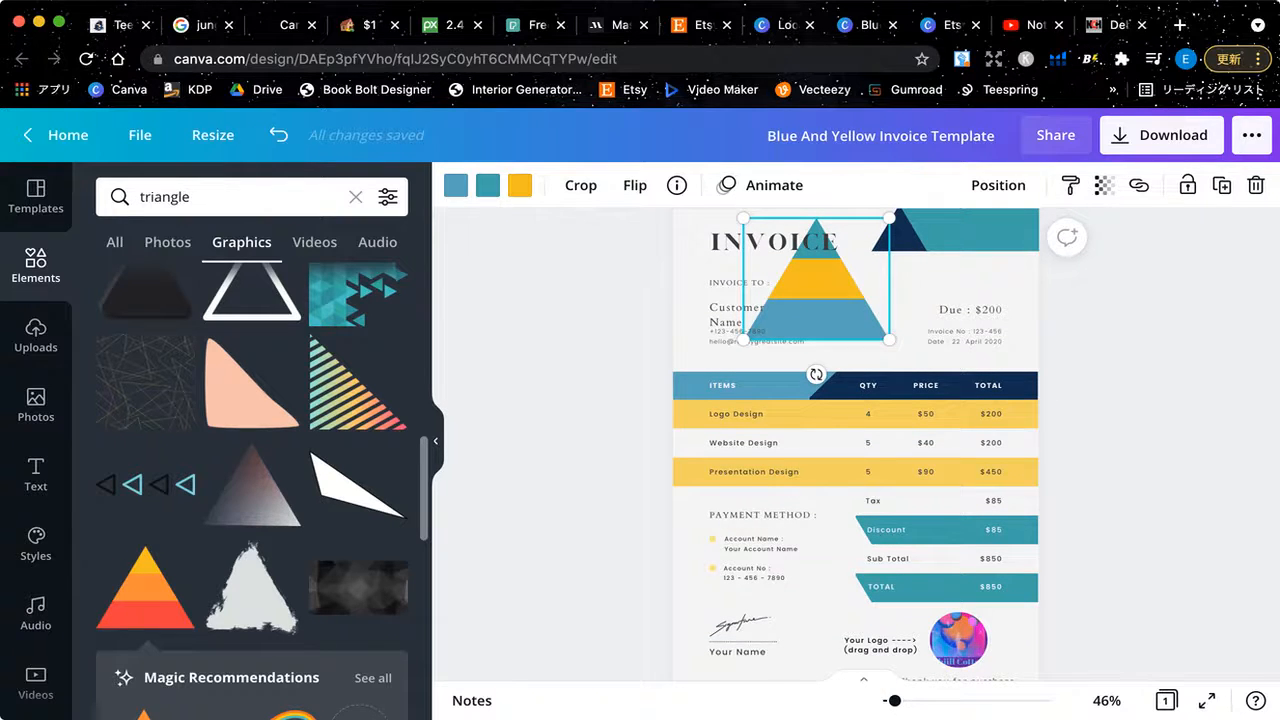
Delete the striped triangle from the invoice header
scroll(855, 445, up, 2)
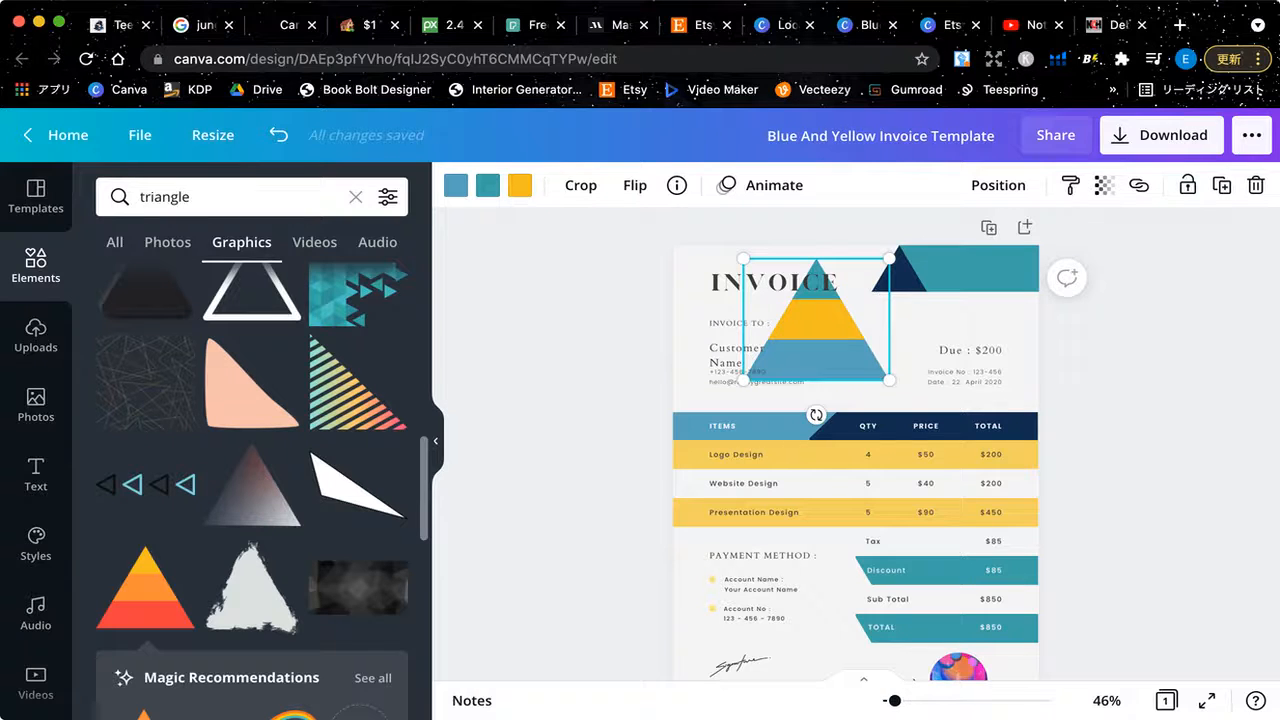
key(Delete)
scroll(855, 440, down, 2)
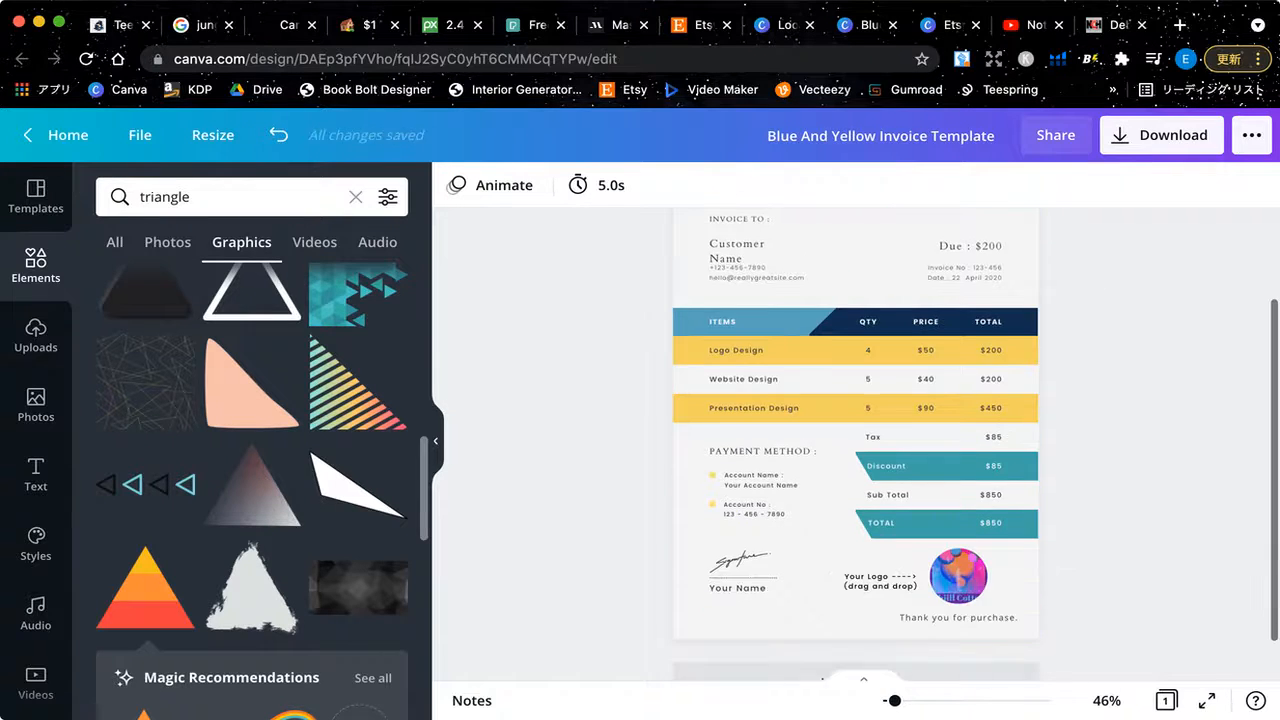